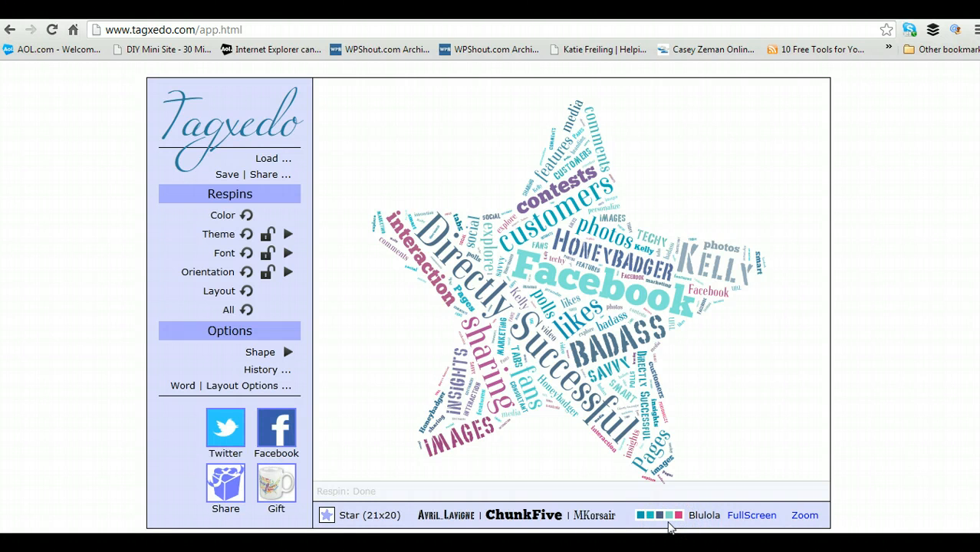
Step: Switch the star word cloud to full-screen view and respin its font several times
left_click(740, 515)
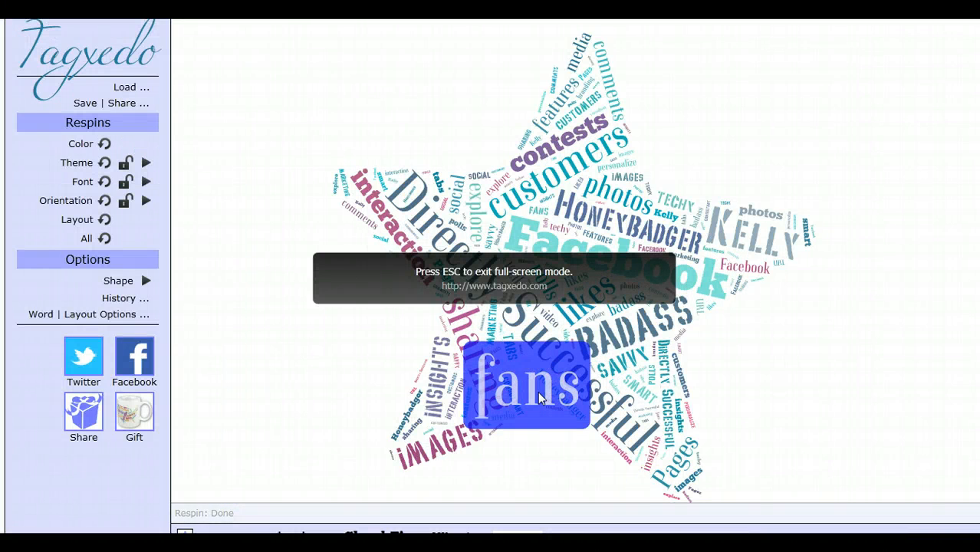
left_click(504, 394)
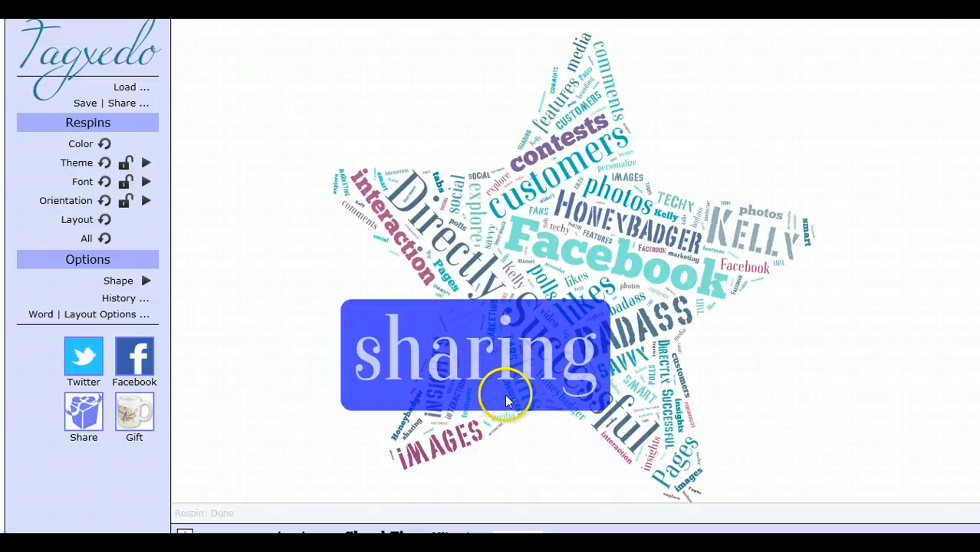
left_click(106, 184)
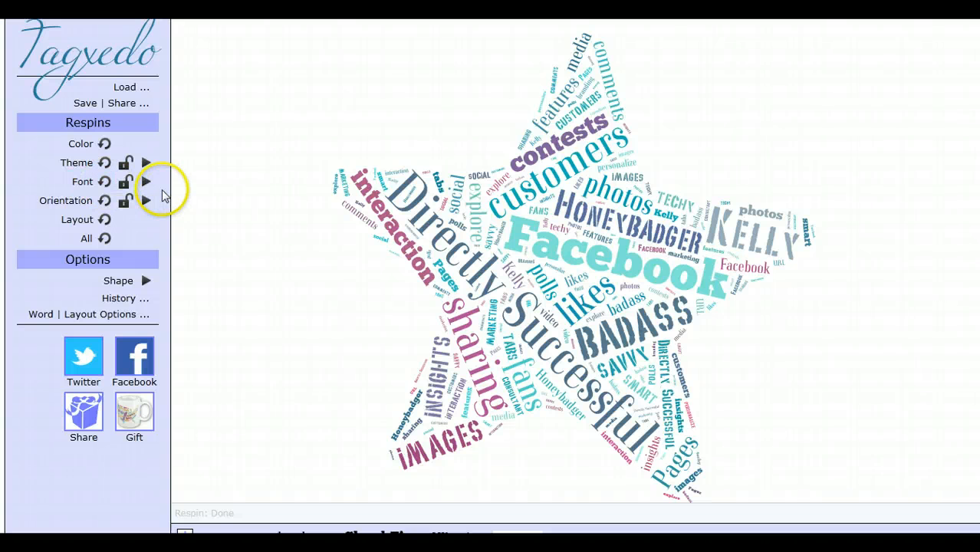
left_click(106, 183)
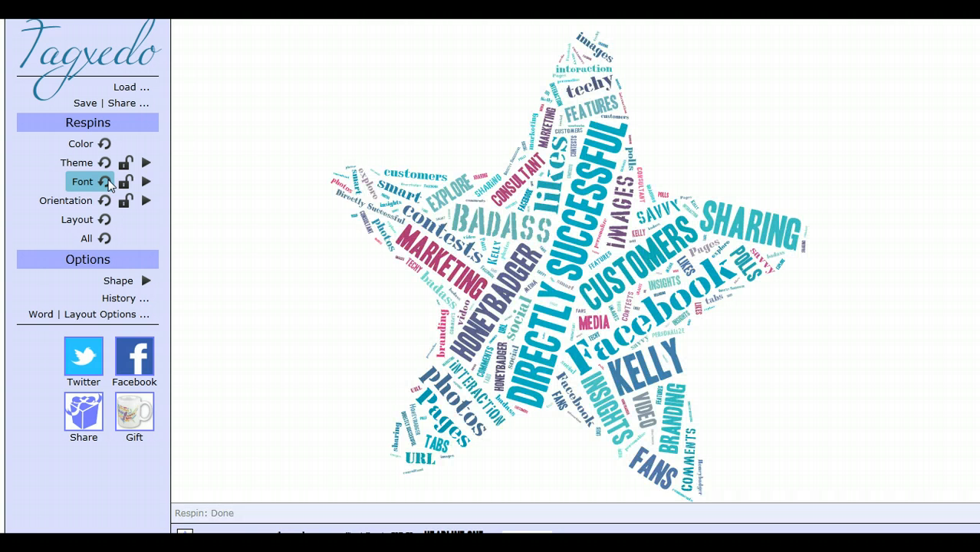
left_click(105, 182)
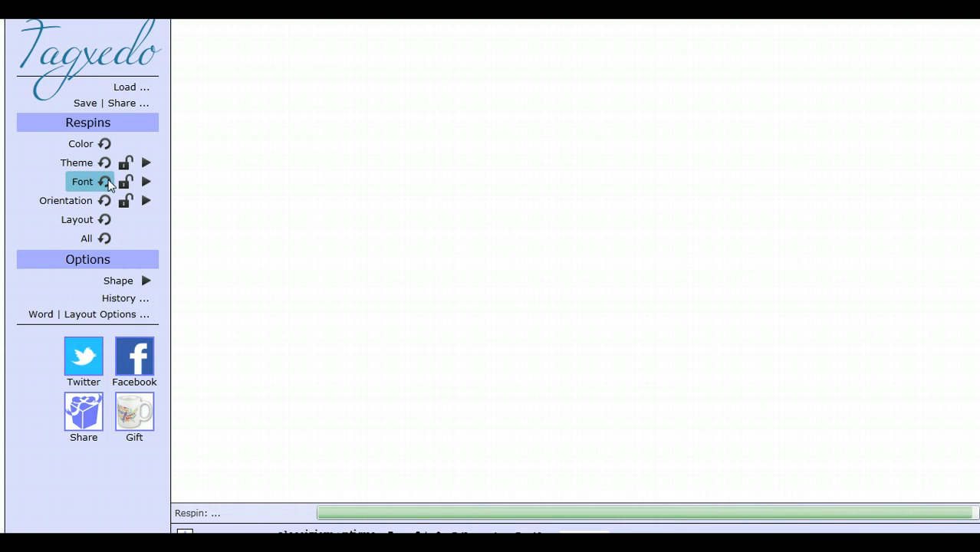
left_click(105, 182)
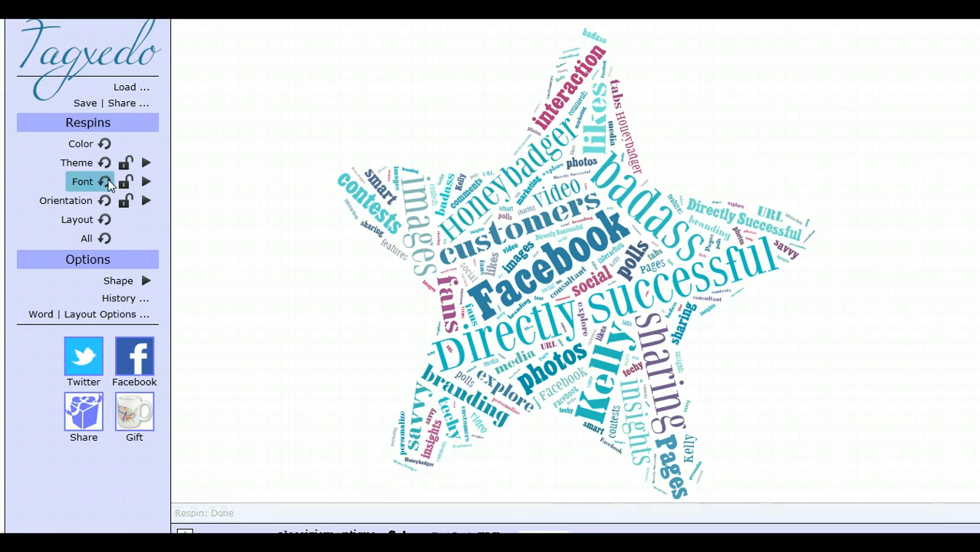
left_click(105, 182)
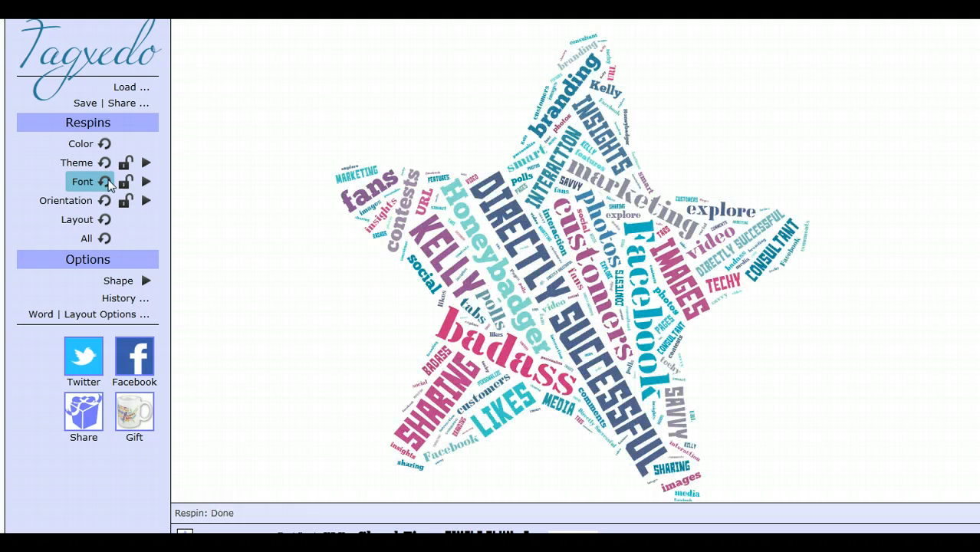
Step: Check the lock options for theme, font and orientation, and respin the star's font once more
left_click(125, 182)
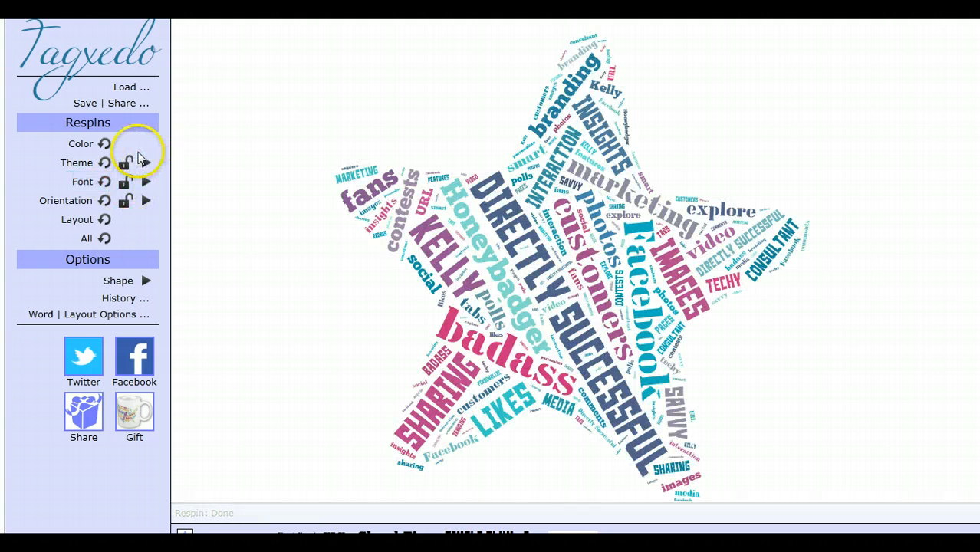
left_click(126, 162)
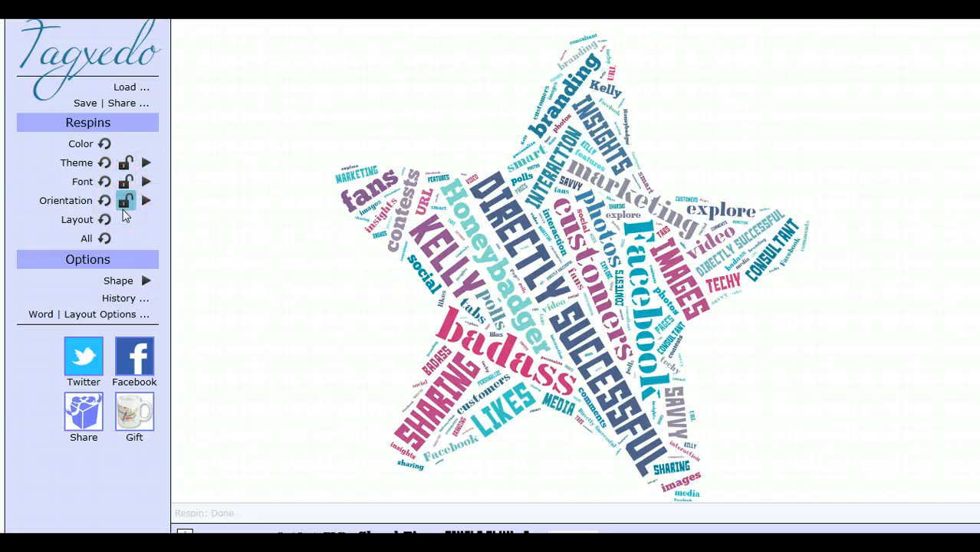
left_click(125, 163)
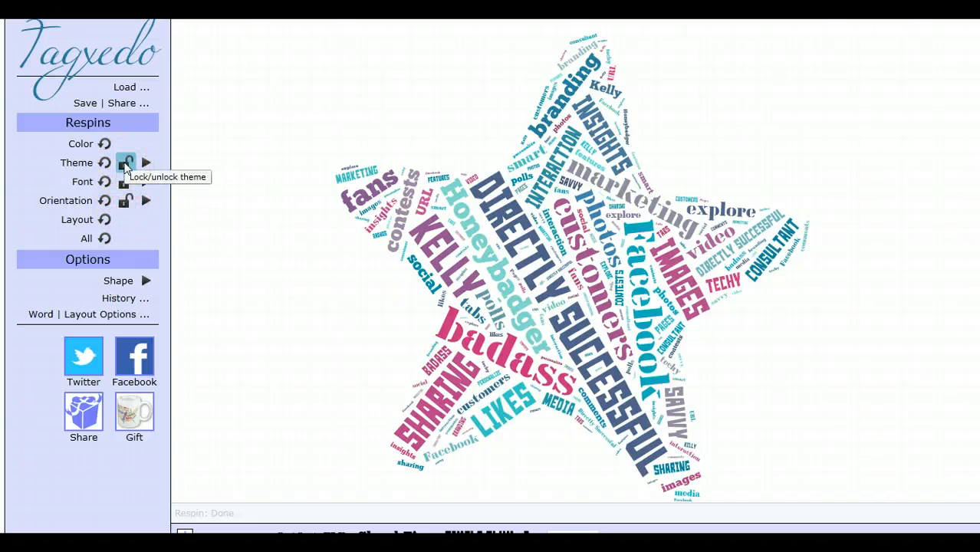
left_click(126, 183)
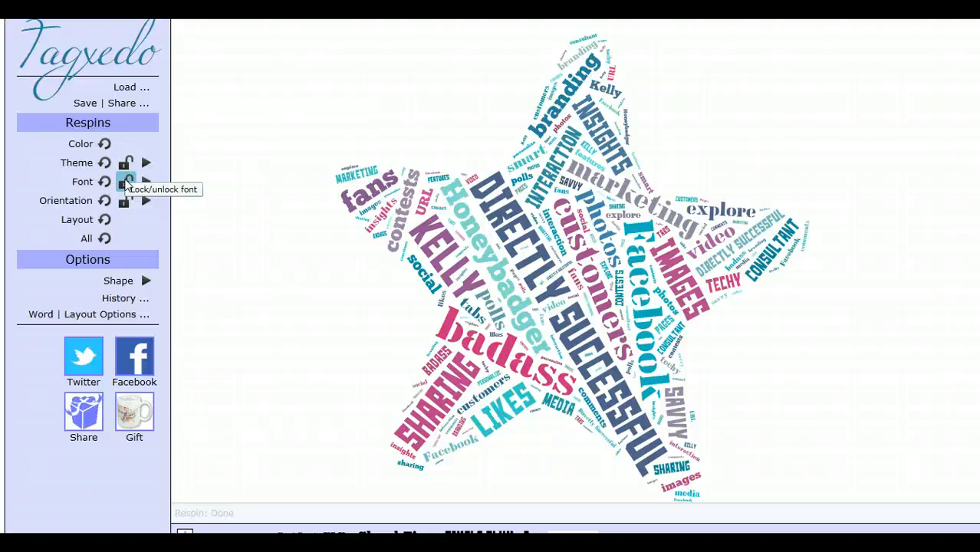
left_click(124, 199)
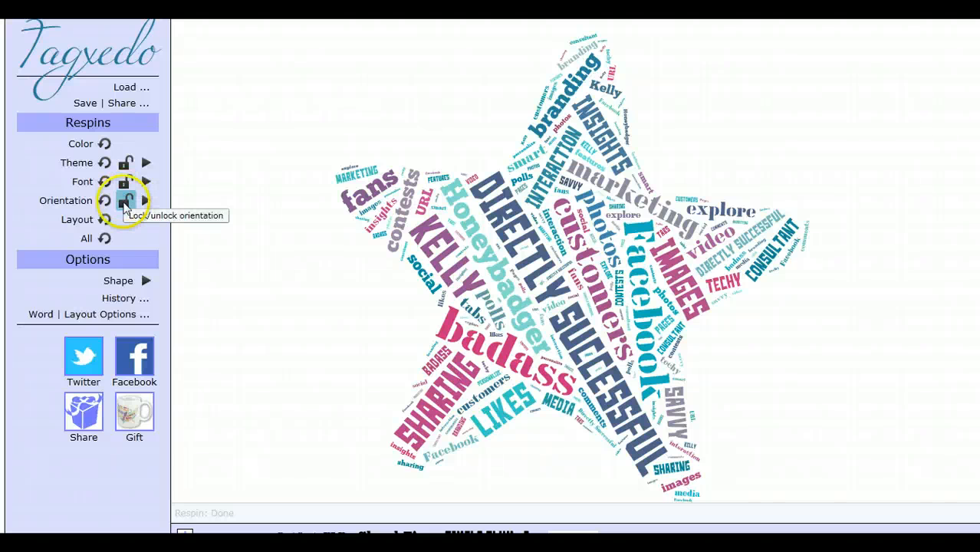
left_click(121, 181)
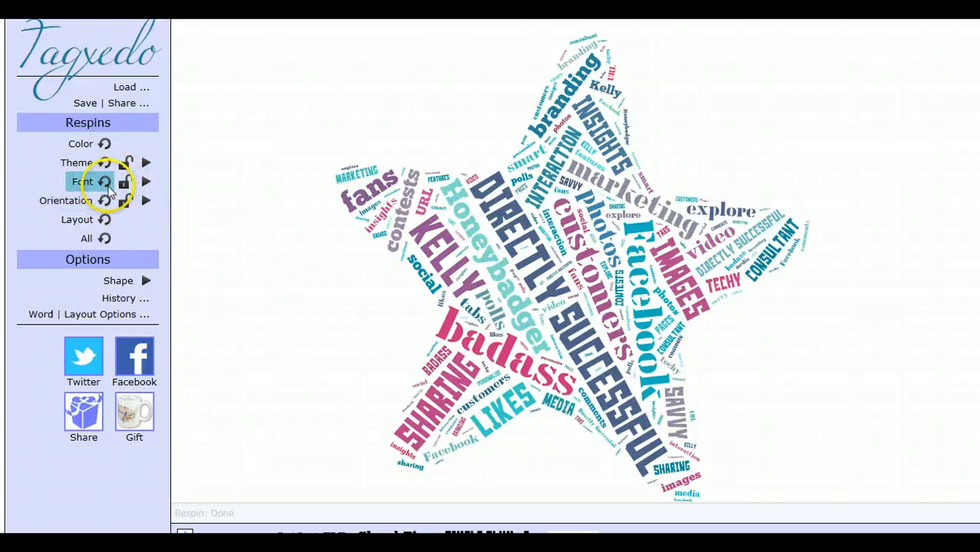
left_click(105, 182)
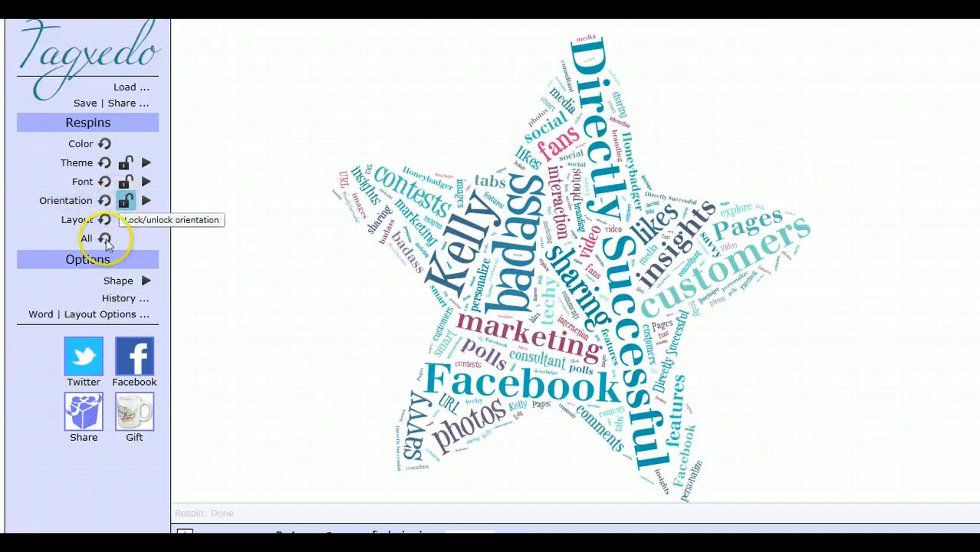
Step: Restore two earlier white-background, blue-and-pink star versions from the history, one after the other
left_click(138, 299)
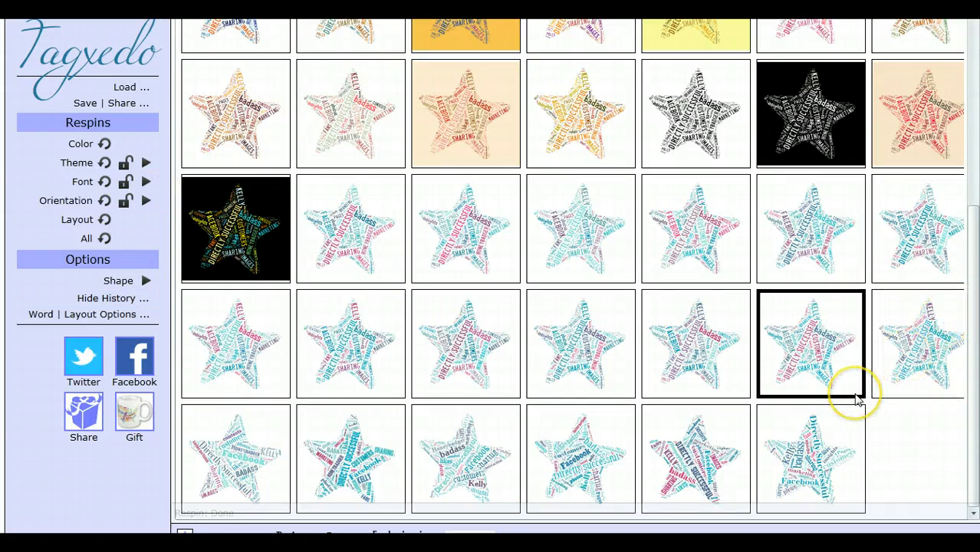
left_click(346, 241)
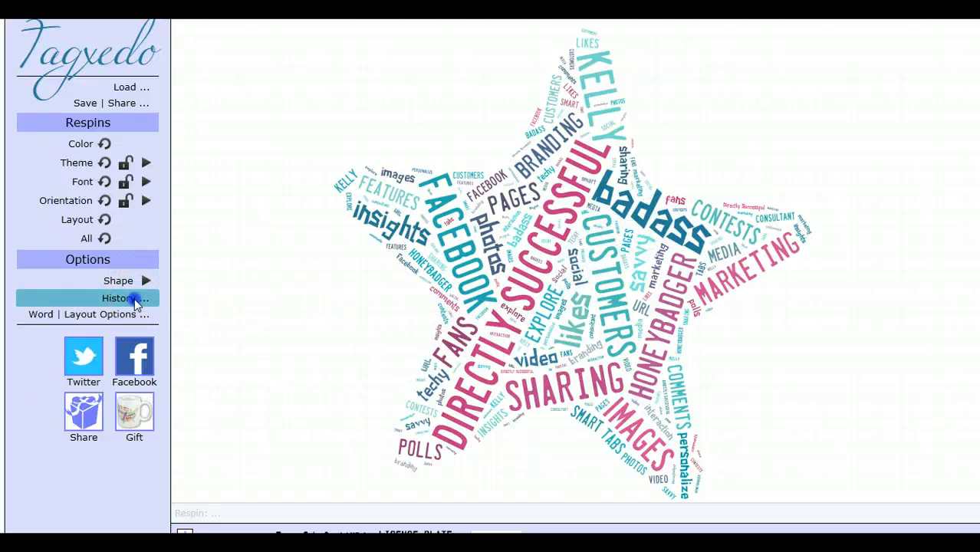
left_click(135, 300)
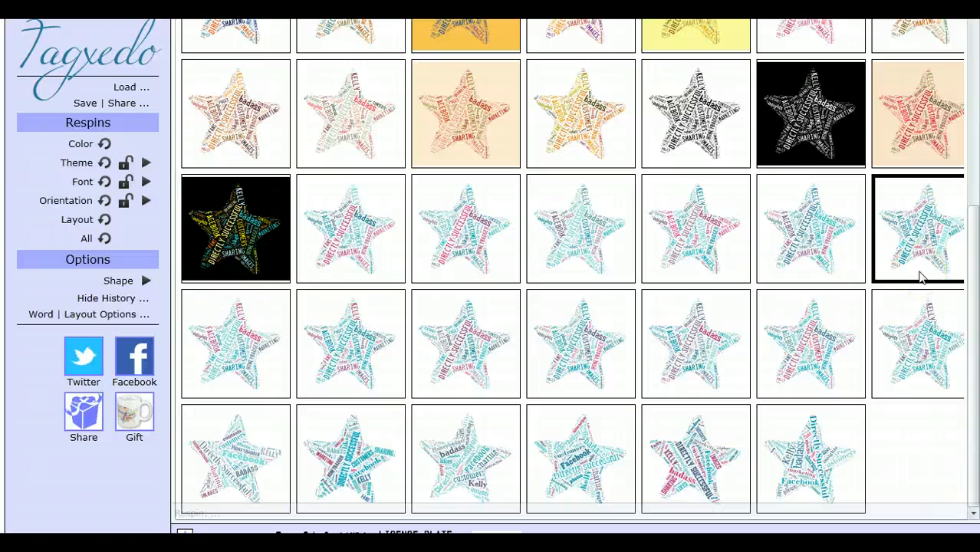
left_click(463, 367)
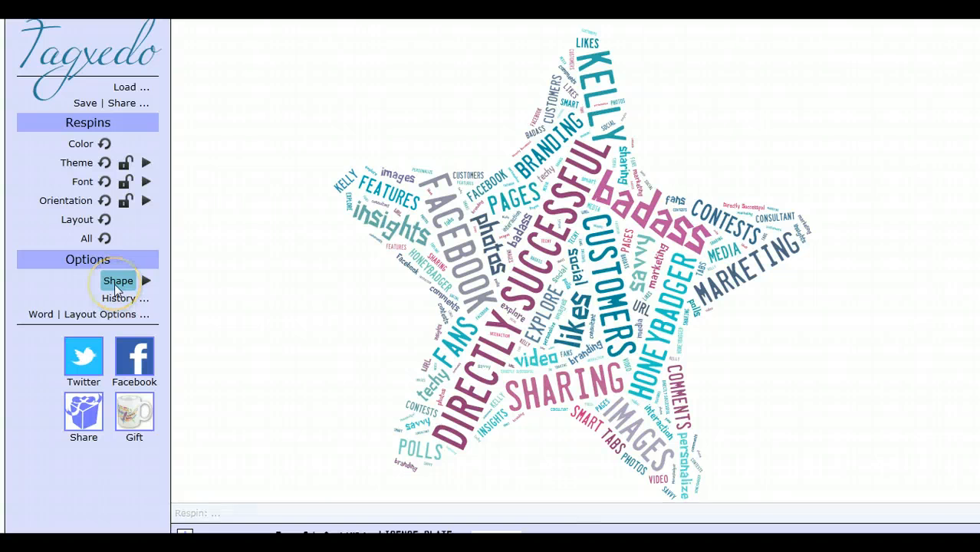
Step: Respin the words' orientation, set it to H/V (Orthogonal), and respin the layout
left_click(79, 199)
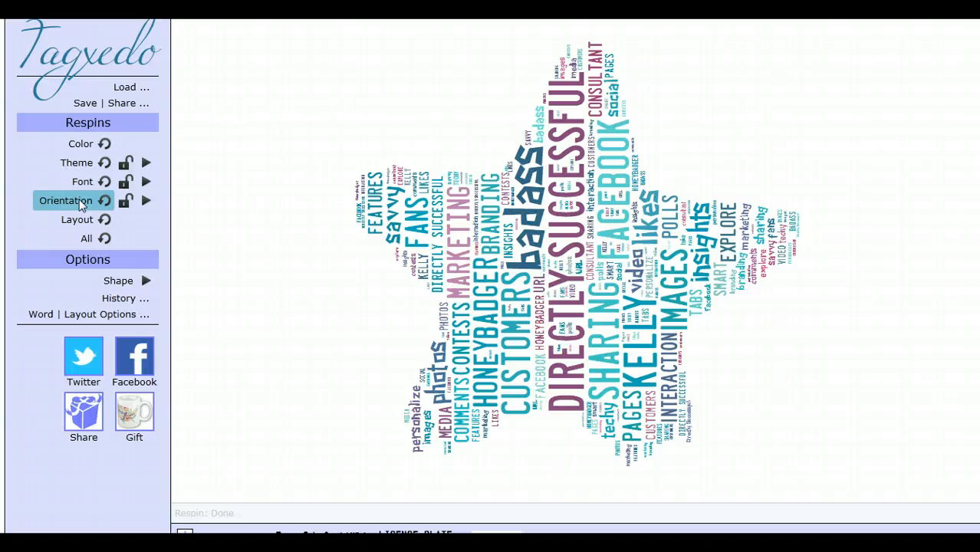
left_click(150, 203)
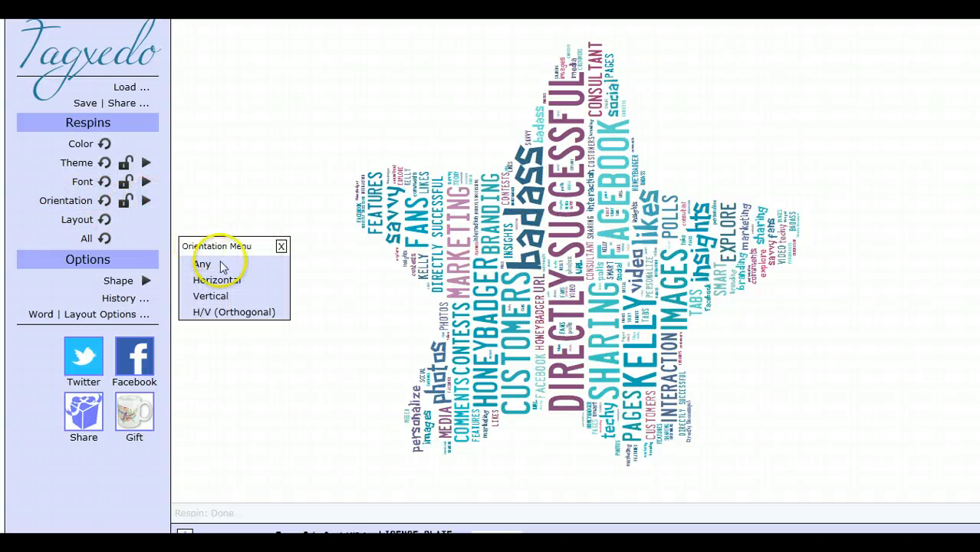
left_click(228, 315)
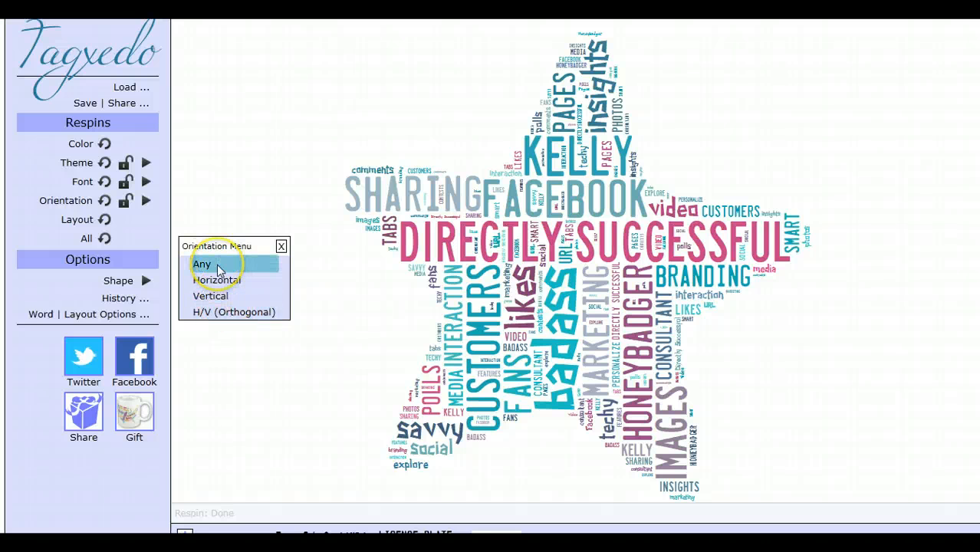
left_click(222, 282)
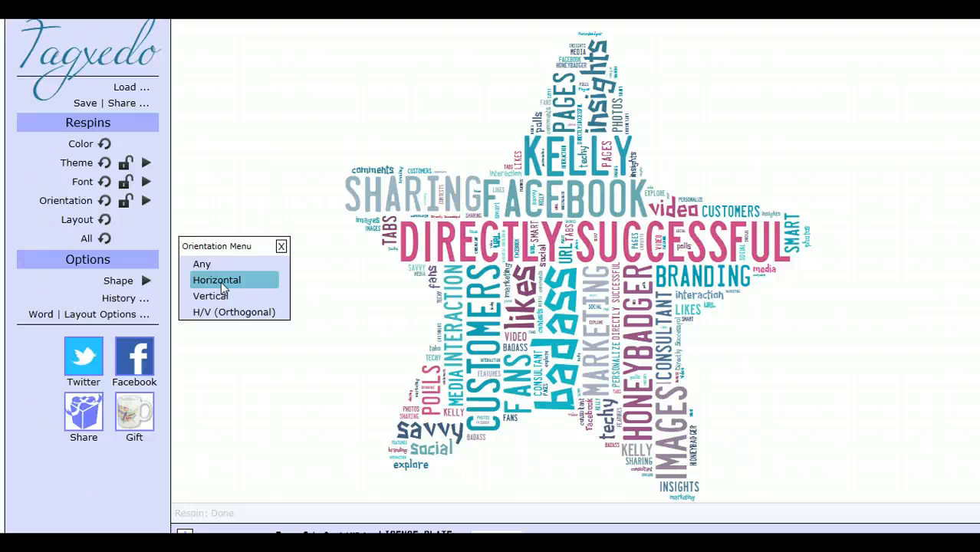
left_click(220, 299)
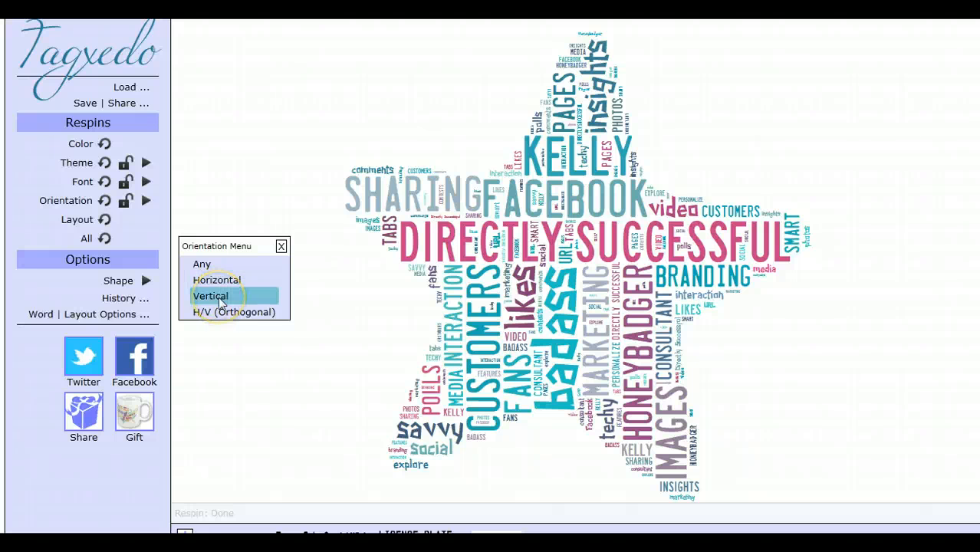
left_click(220, 312)
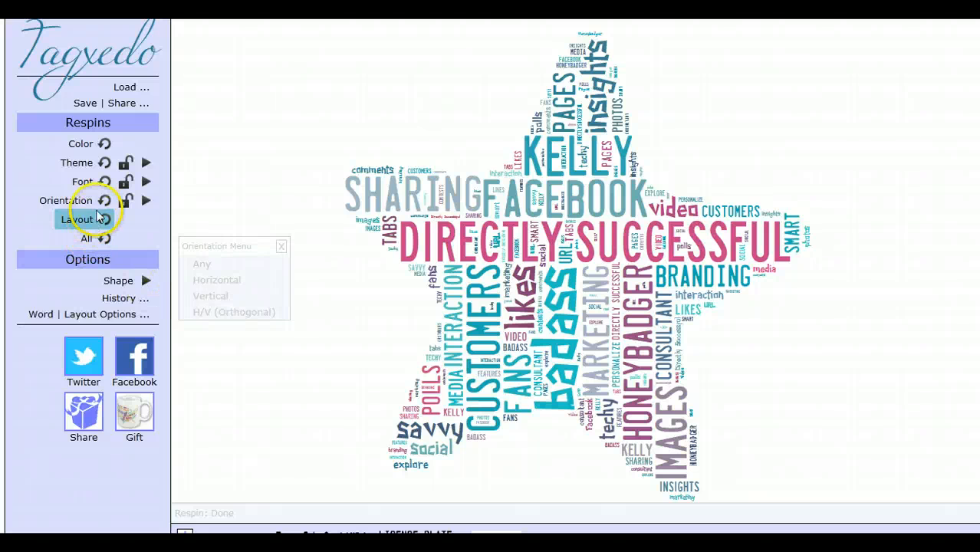
left_click(105, 220)
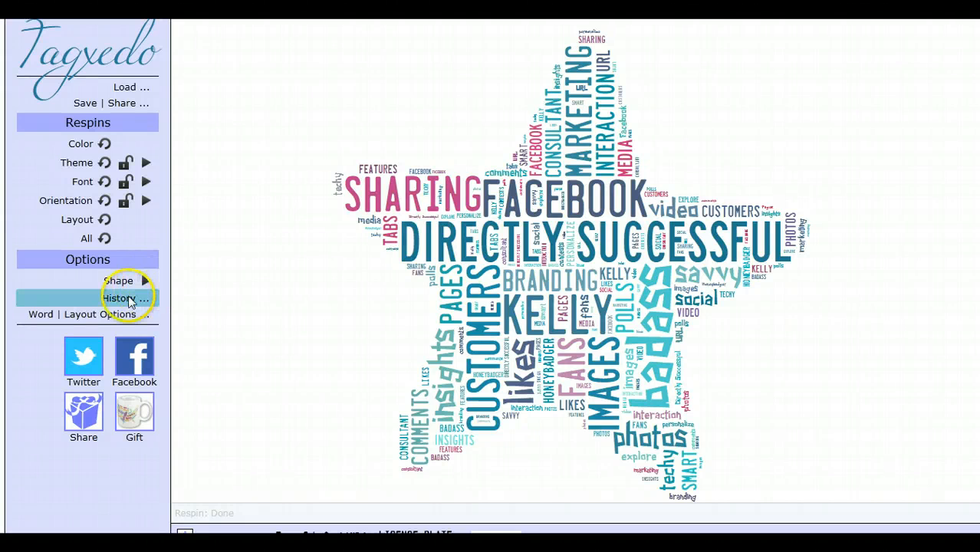
Step: Load the black-background star from the history, and replace it with the mixed-font star with the large pink "badass"
left_click(127, 300)
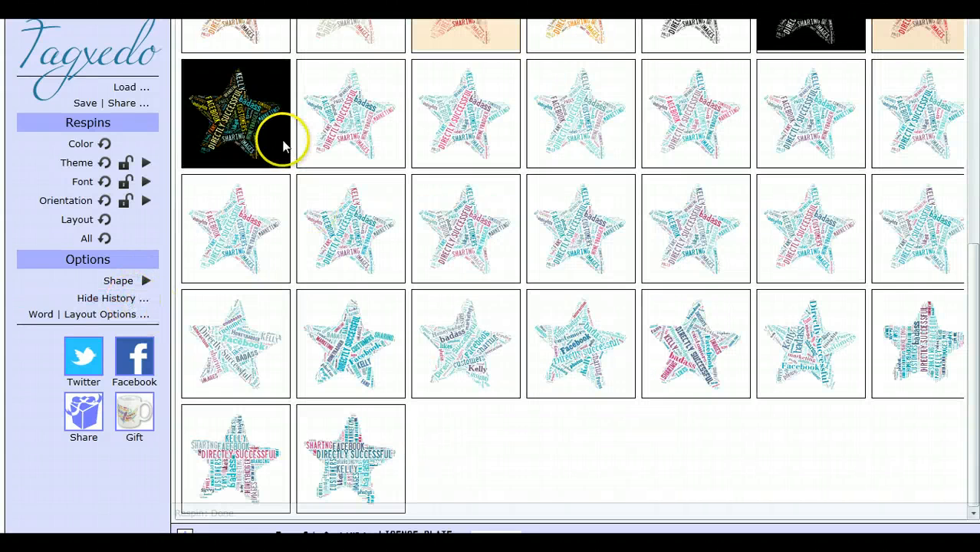
scroll(285, 149, "up", 2)
scroll(280, 165, "up", 3)
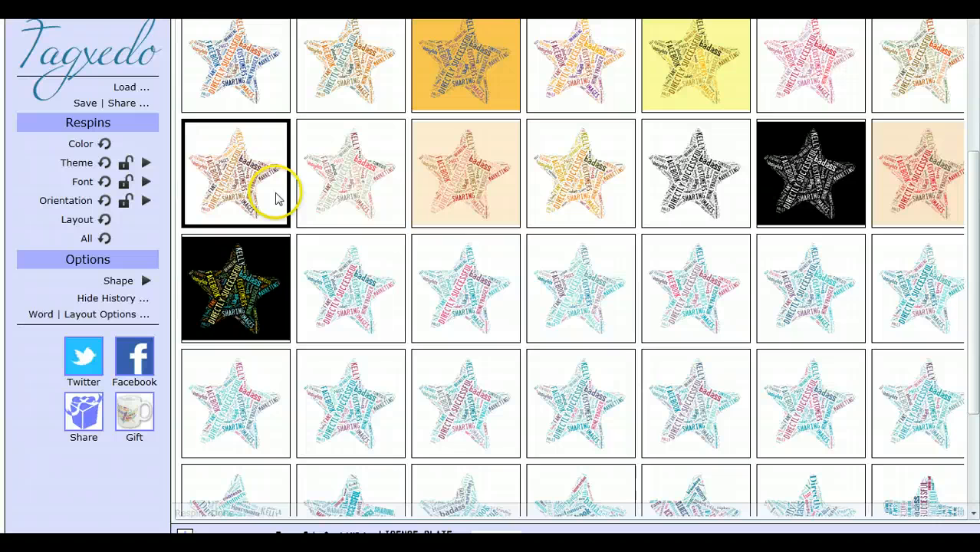
left_click(255, 281)
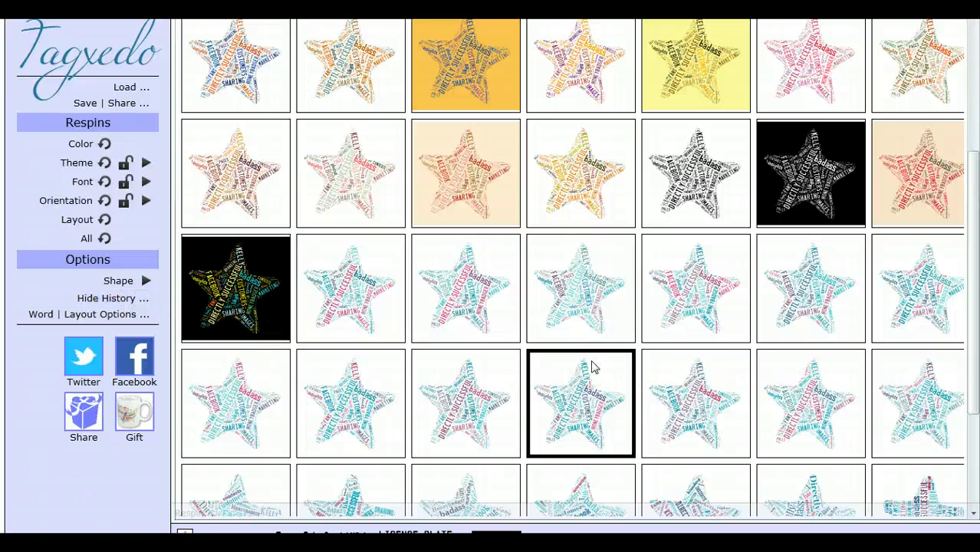
scroll(592, 365, "down", 2)
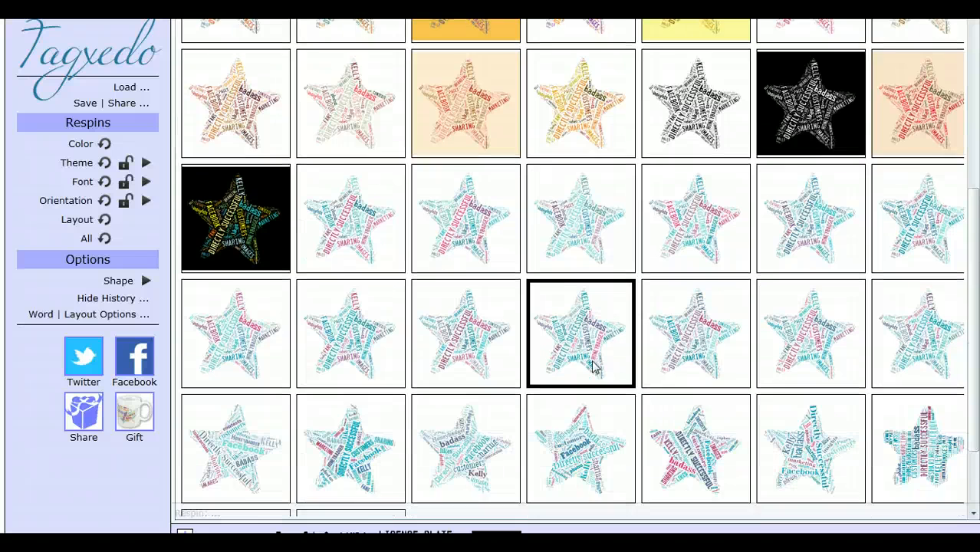
left_click(694, 418)
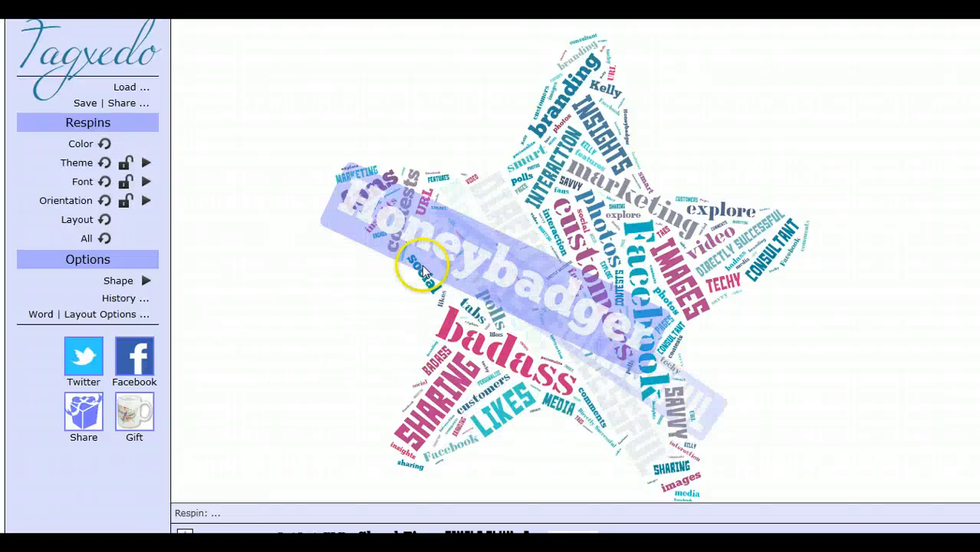
Step: Browse the history and load the most recent star with horizontal and vertical words and a large "Directly Successful" across it
left_click(126, 299)
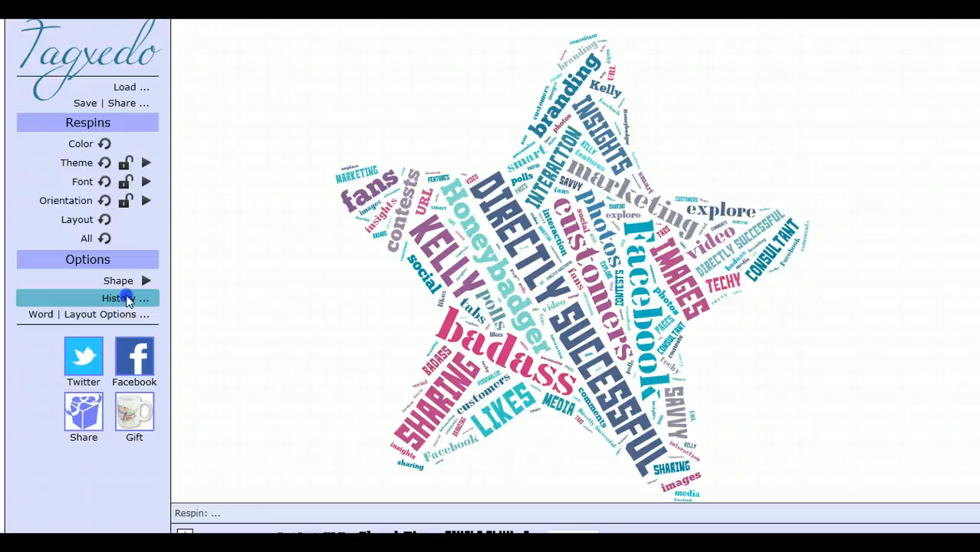
scroll(307, 265, "up", 3)
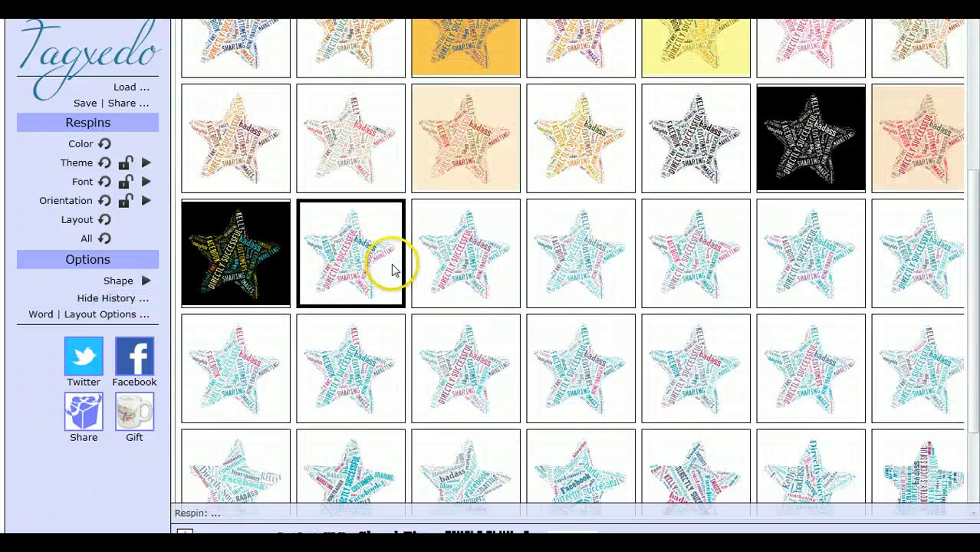
scroll(391, 269, "up", 5)
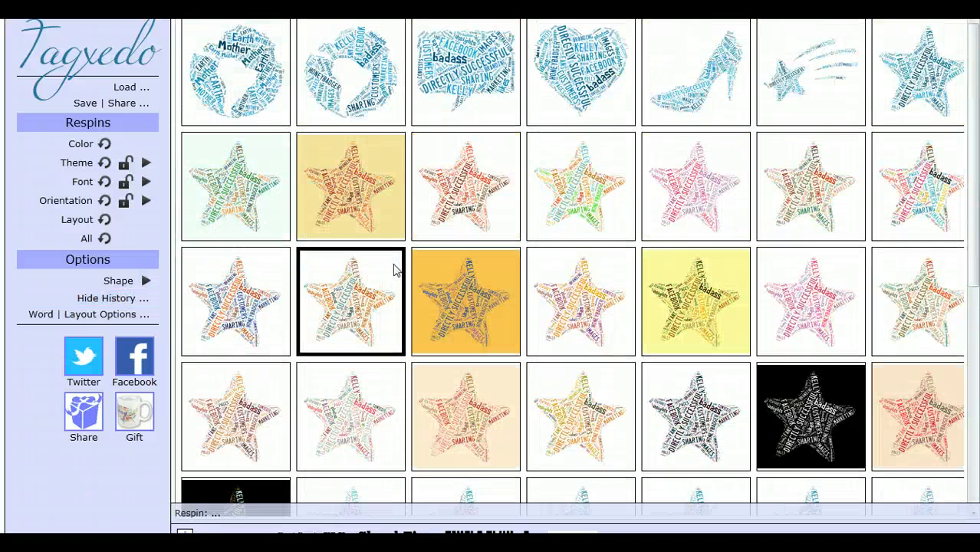
left_click(395, 263)
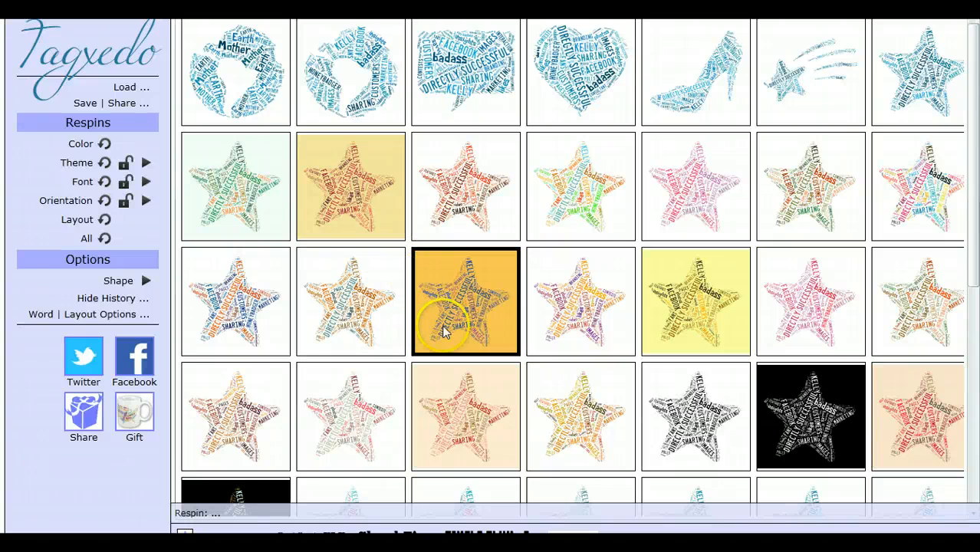
left_click(534, 421)
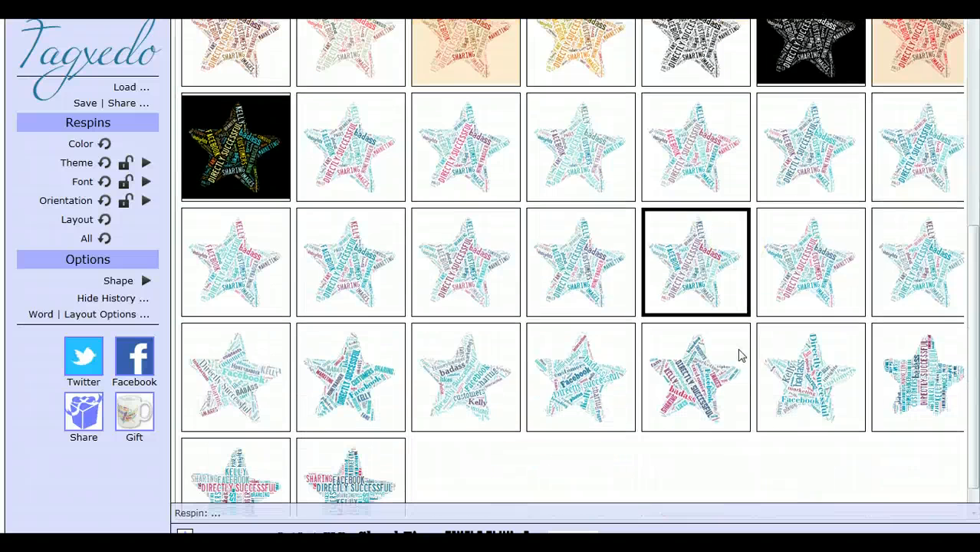
left_click(740, 355)
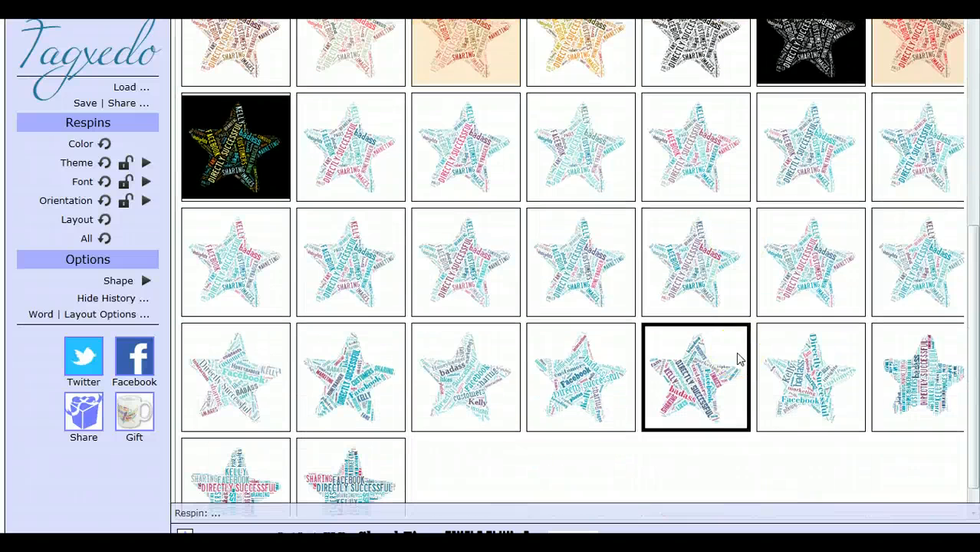
scroll(740, 359, "down", 1)
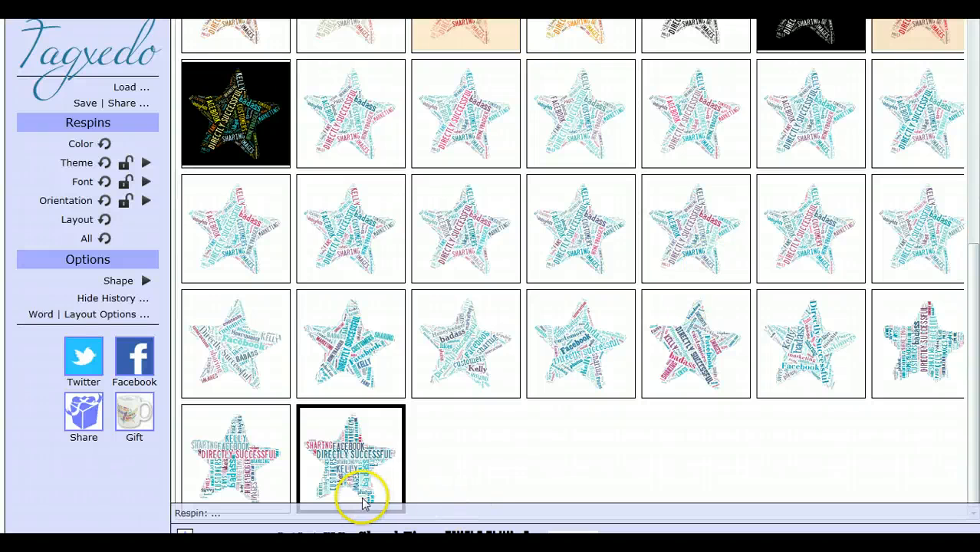
left_click(365, 471)
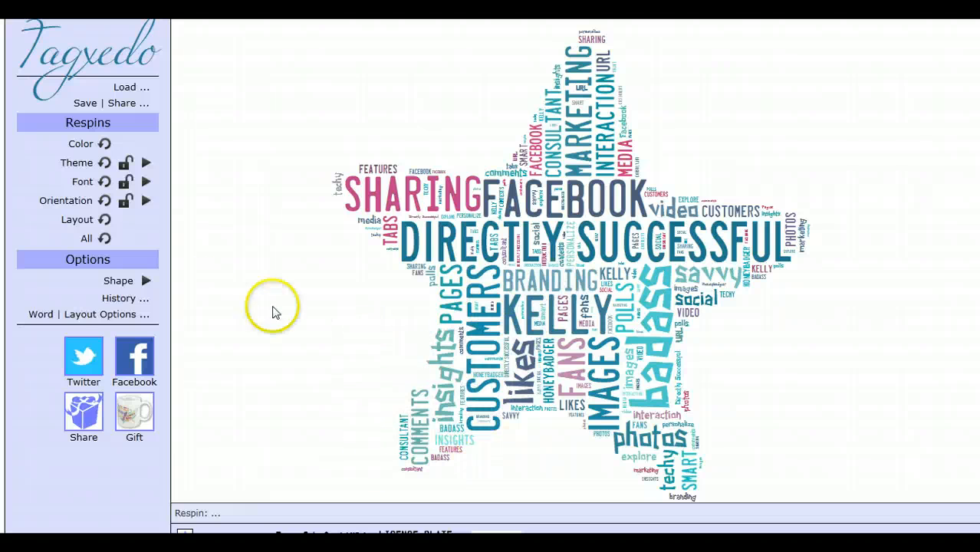
Step: Review the word cloud's layout options, including the theme preference and font preference choices
left_click(114, 314)
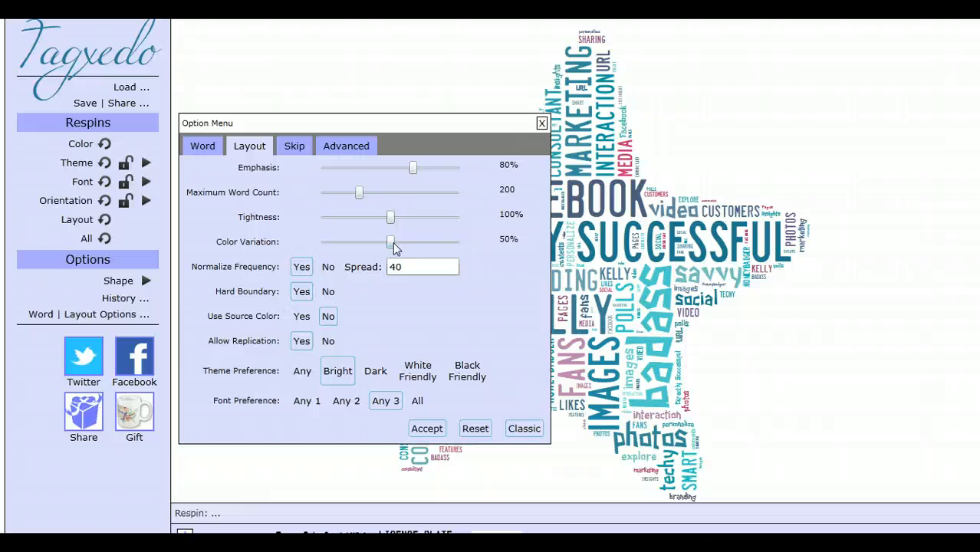
left_click(373, 371)
left_click(341, 372)
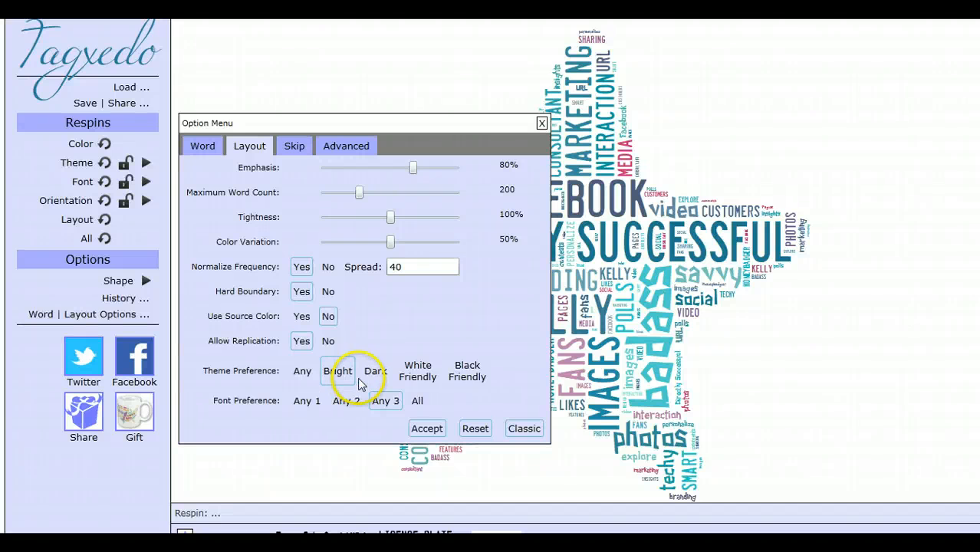
left_click(464, 377)
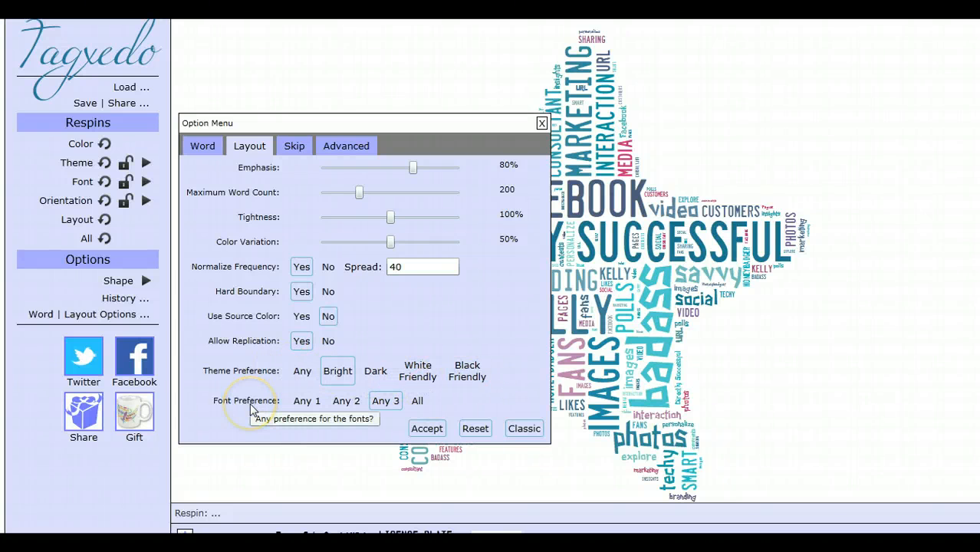
left_click(390, 406)
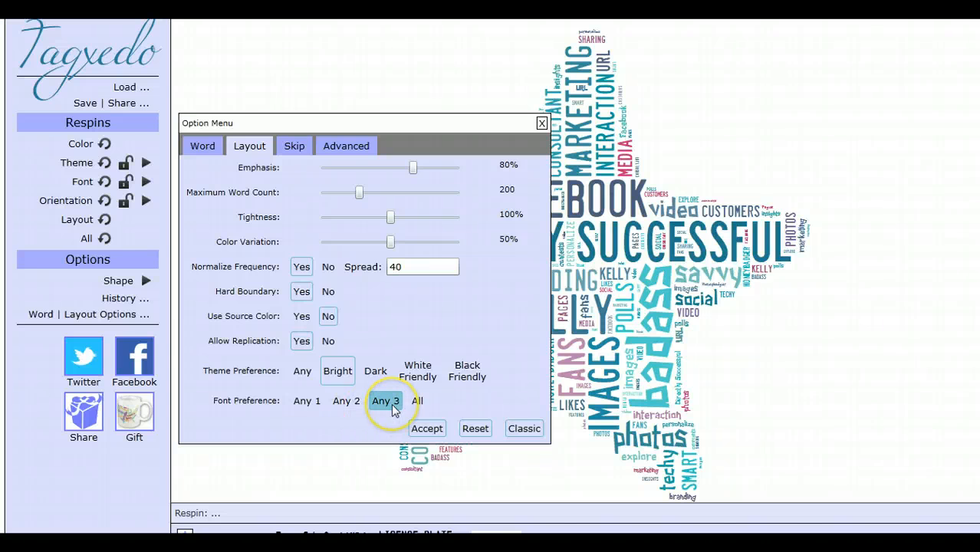
left_click(417, 403)
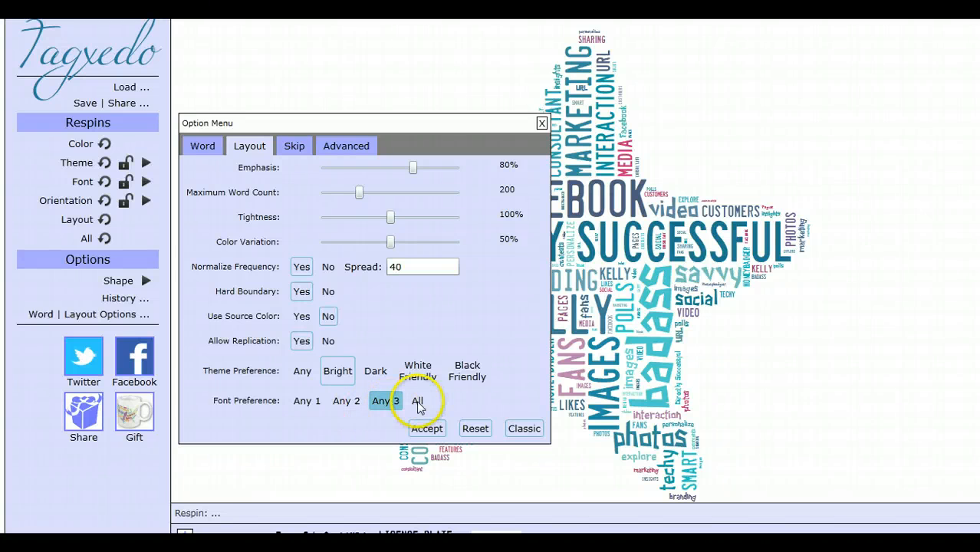
left_click(435, 435)
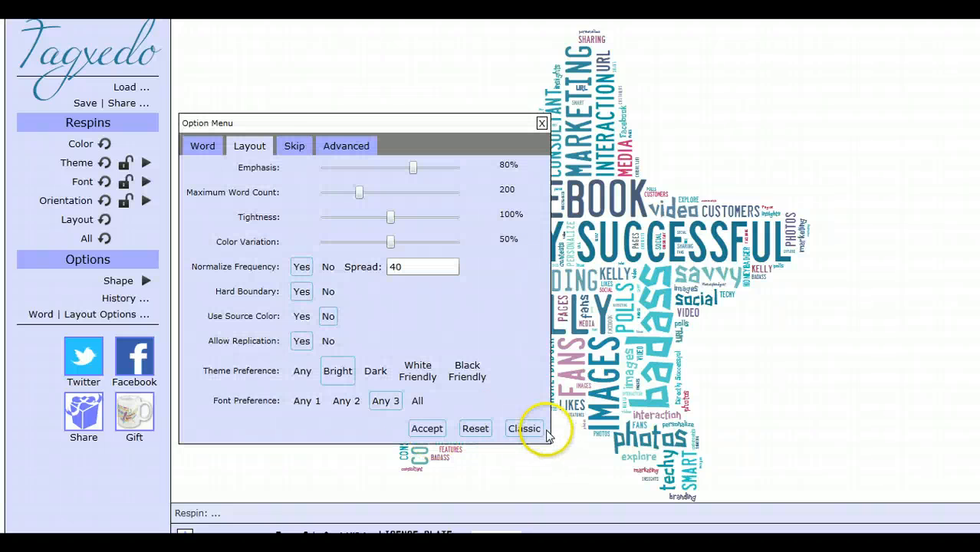
Step: Examine the keep settings and weights of the words in the Customize Words list, and close it without changes
left_click(299, 145)
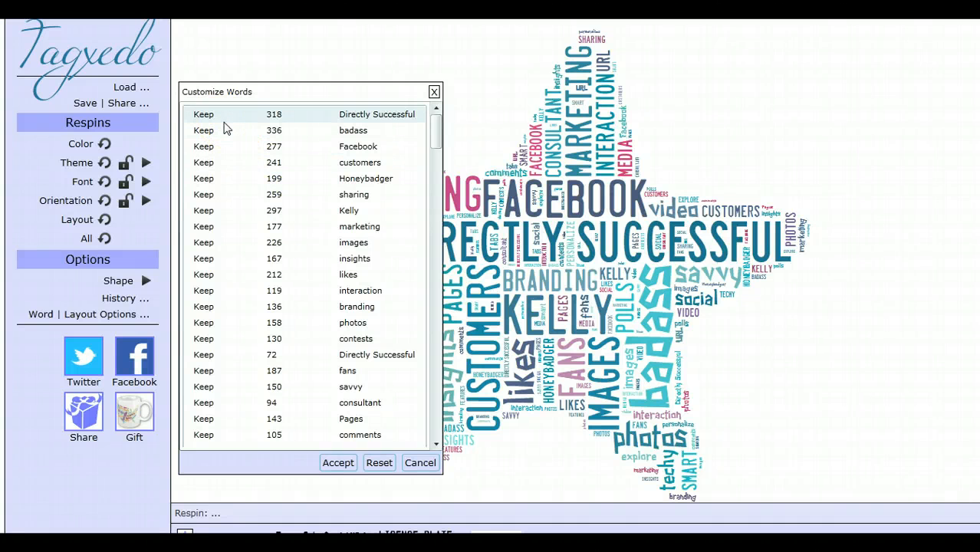
scroll(354, 369, "down", 3)
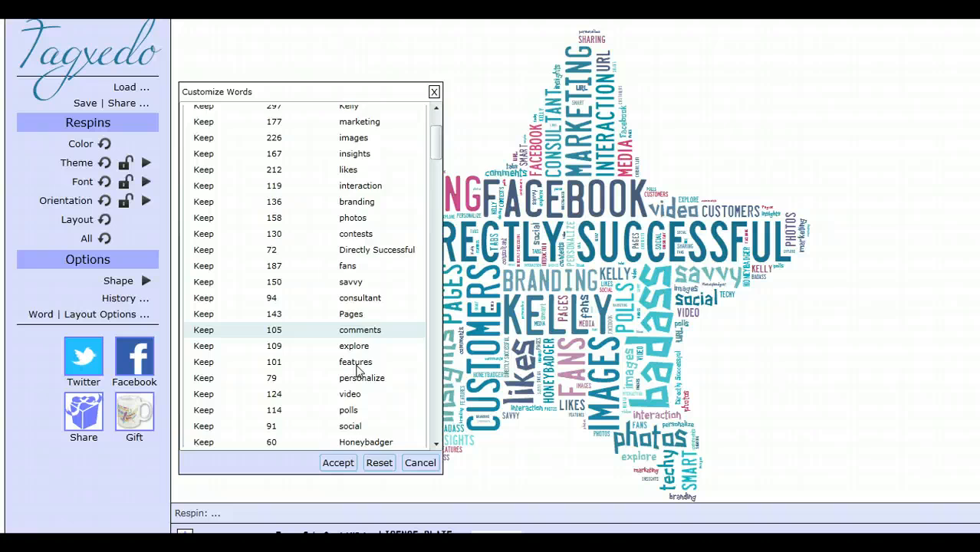
scroll(356, 369, "down", 3)
scroll(356, 371, "down", 8)
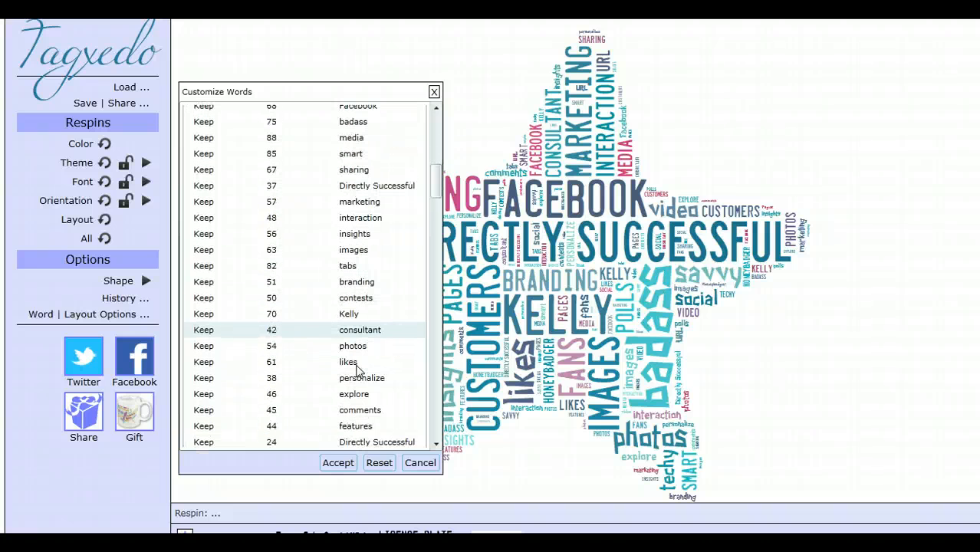
scroll(357, 370, "down", 5)
scroll(357, 367, "up", 12)
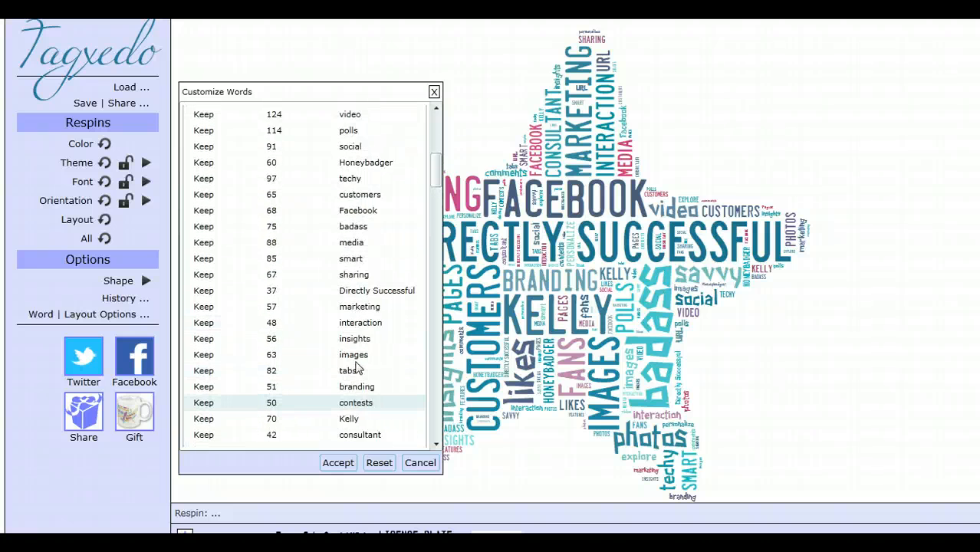
scroll(356, 365, "up", 4)
scroll(359, 362, "up", 4)
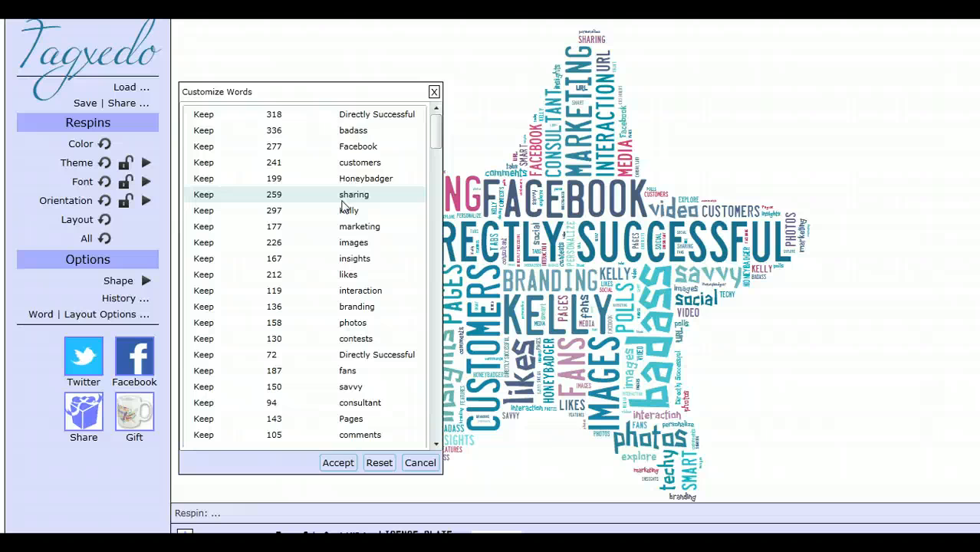
scroll(274, 165, "down", 6)
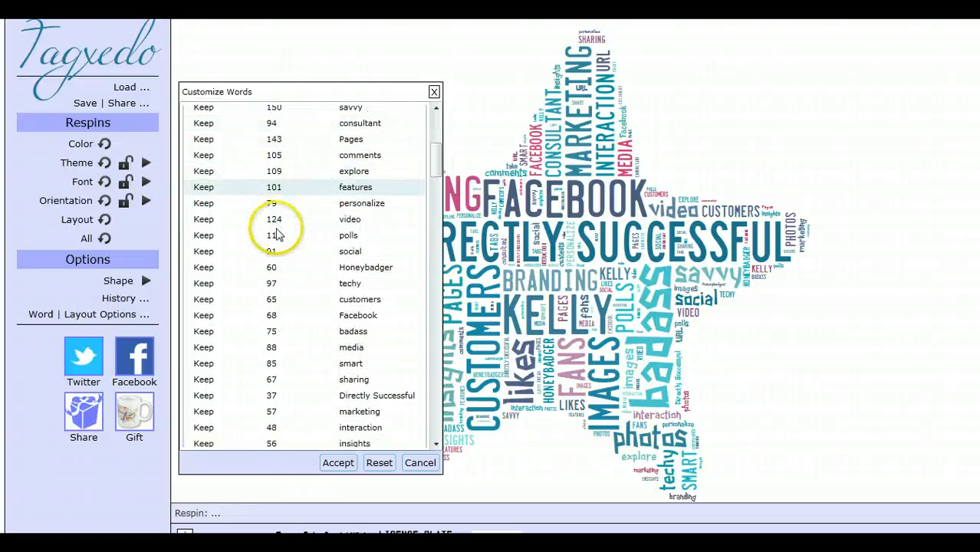
scroll(278, 245, "down", 4)
scroll(279, 282, "up", 4)
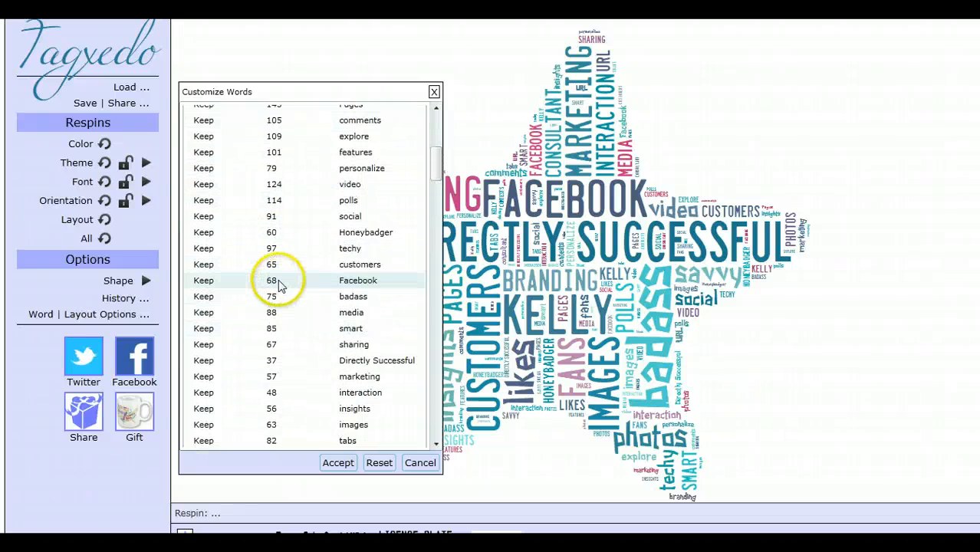
scroll(279, 282, "up", 7)
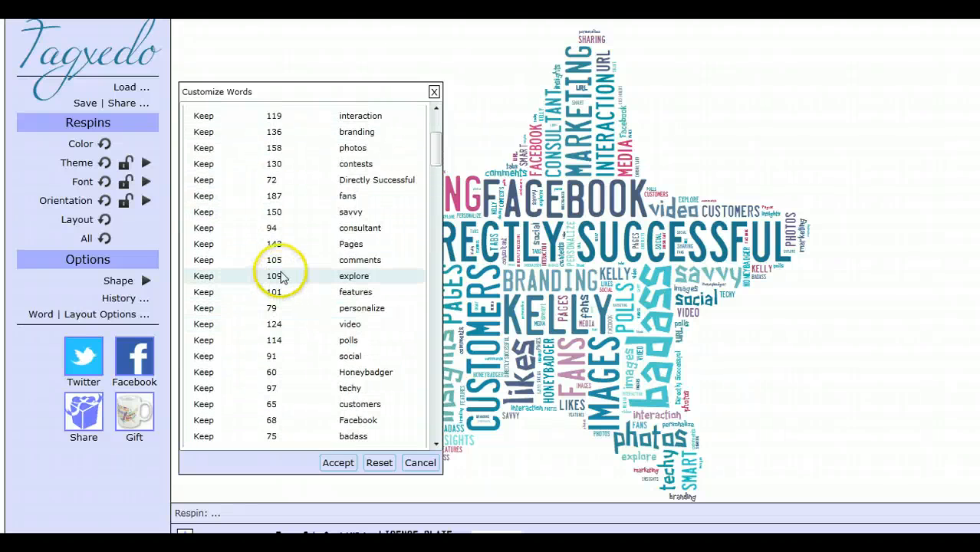
left_click(434, 92)
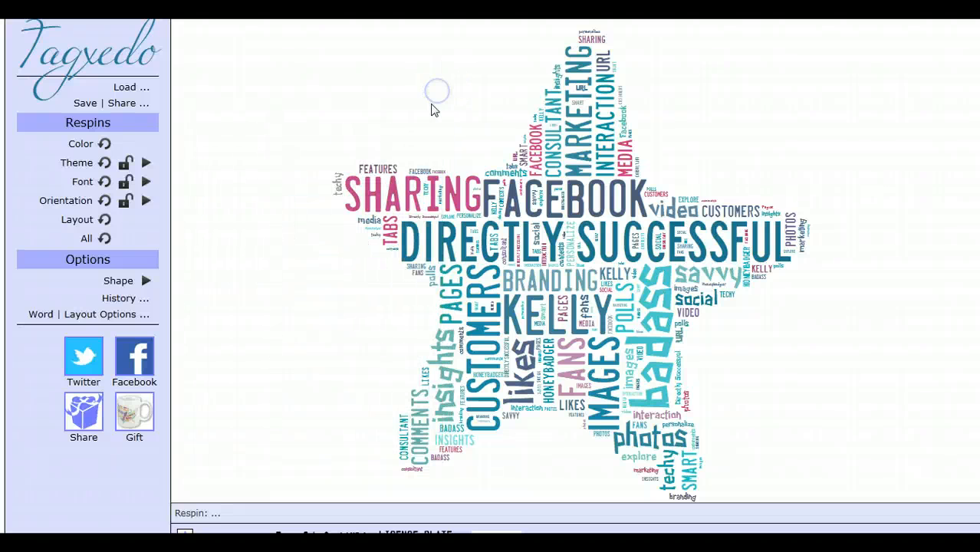
Step: Enable a custom background in the advanced options and set its color to dark red 790000
left_click(130, 314)
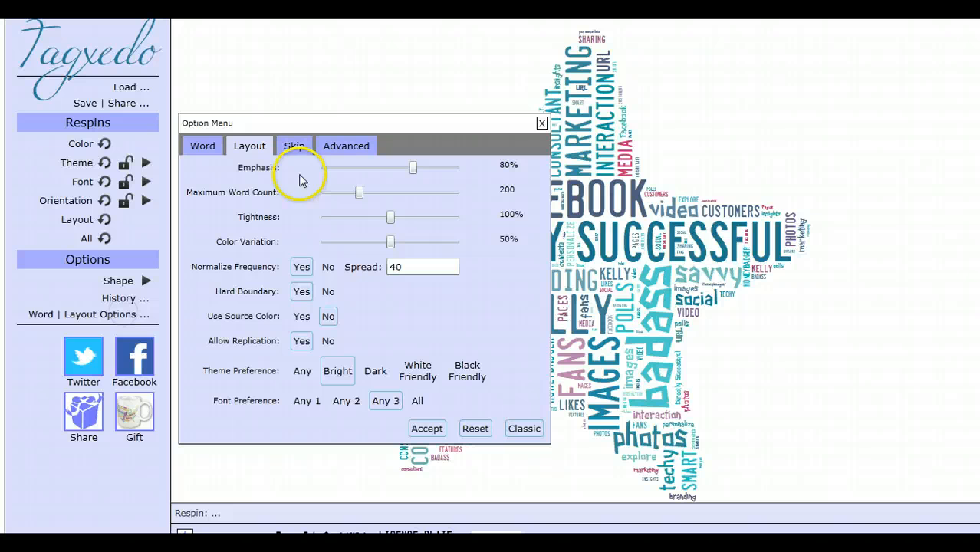
left_click(340, 146)
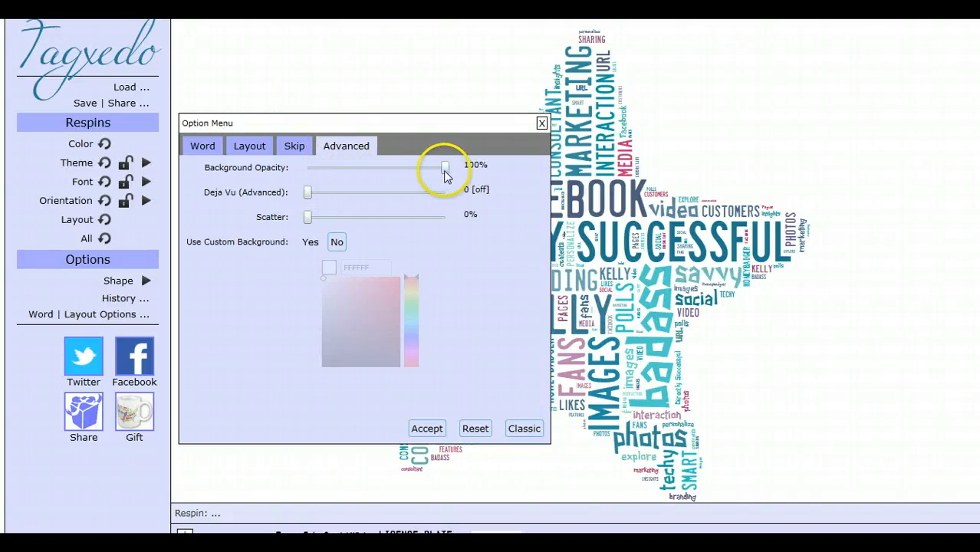
mouse_move(448, 170)
left_mouse_down()
mouse_move(426, 170)
mouse_move(447, 167)
left_mouse_up()
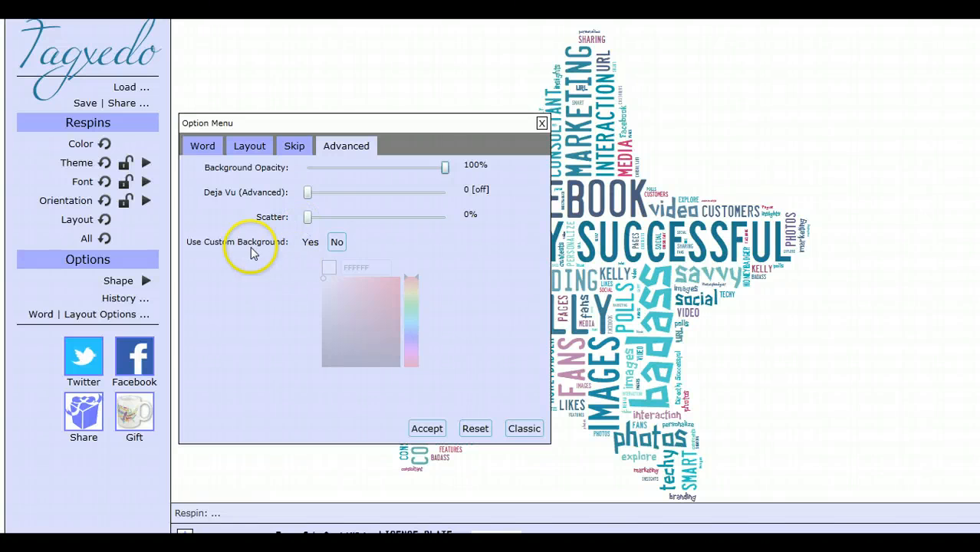
left_click(310, 242)
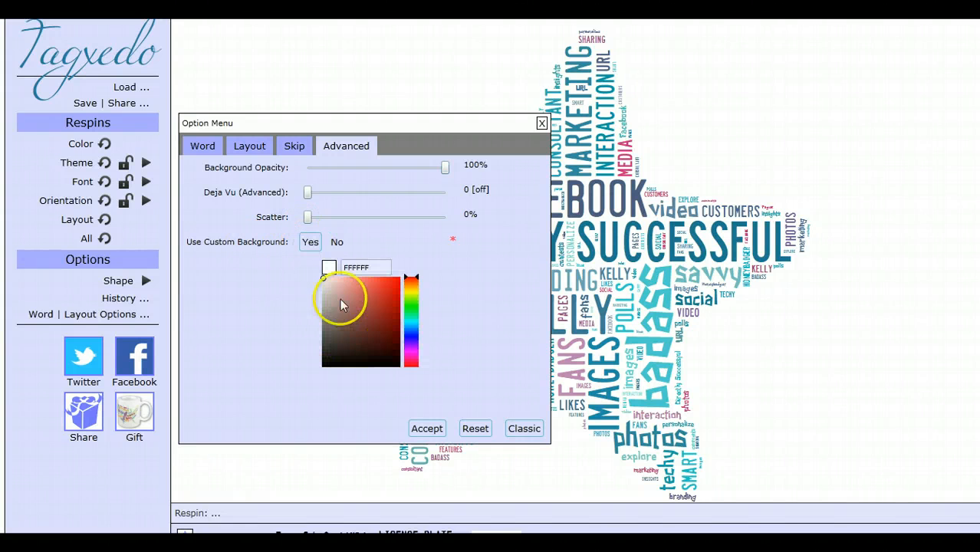
mouse_move(326, 278)
left_mouse_down()
mouse_move(319, 368)
mouse_move(400, 365)
mouse_move(404, 331)
left_mouse_up()
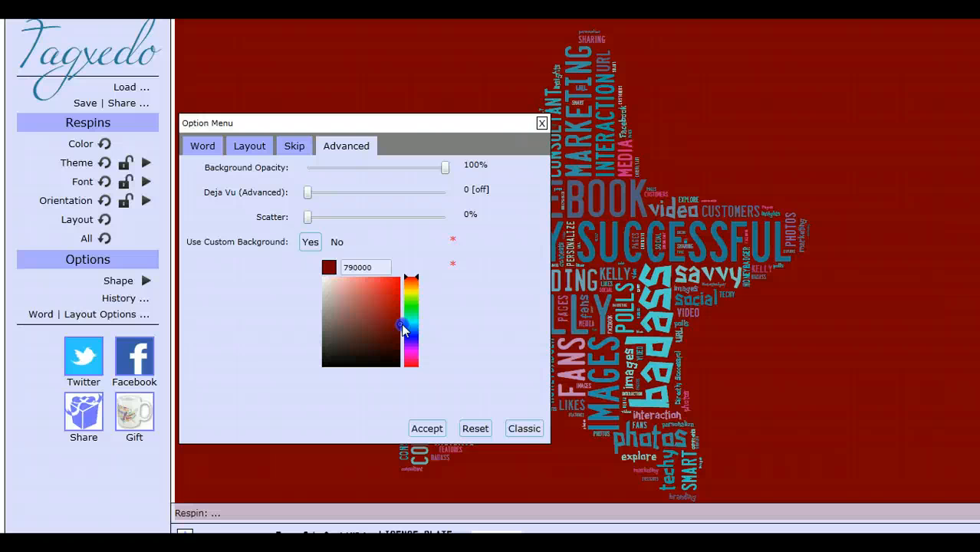
Step: Try the custom background colors 8E035A, 8E0339, 8E036E and near-black 0A0A0A
left_click_drag(403, 329, 400, 317)
left_click_drag(414, 357, 414, 363)
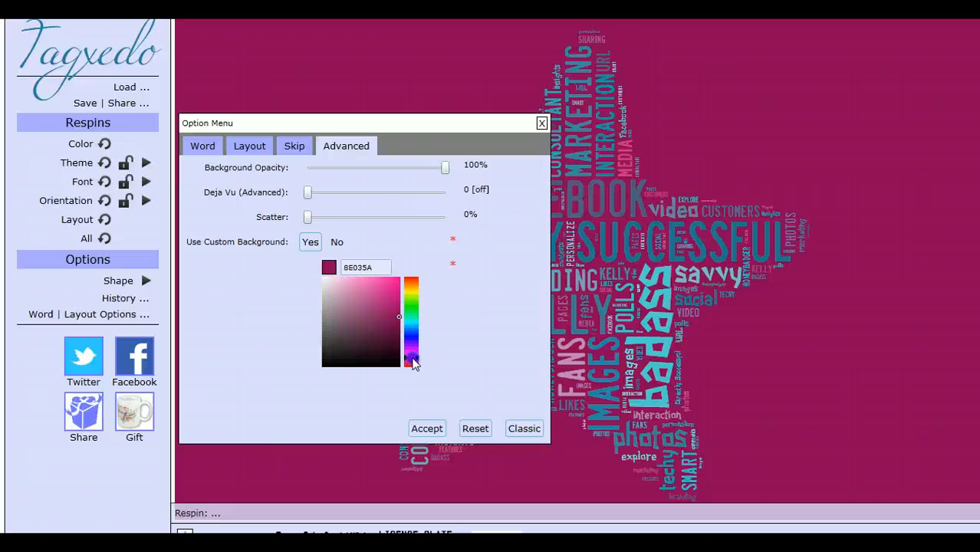
left_click_drag(413, 364, 413, 367)
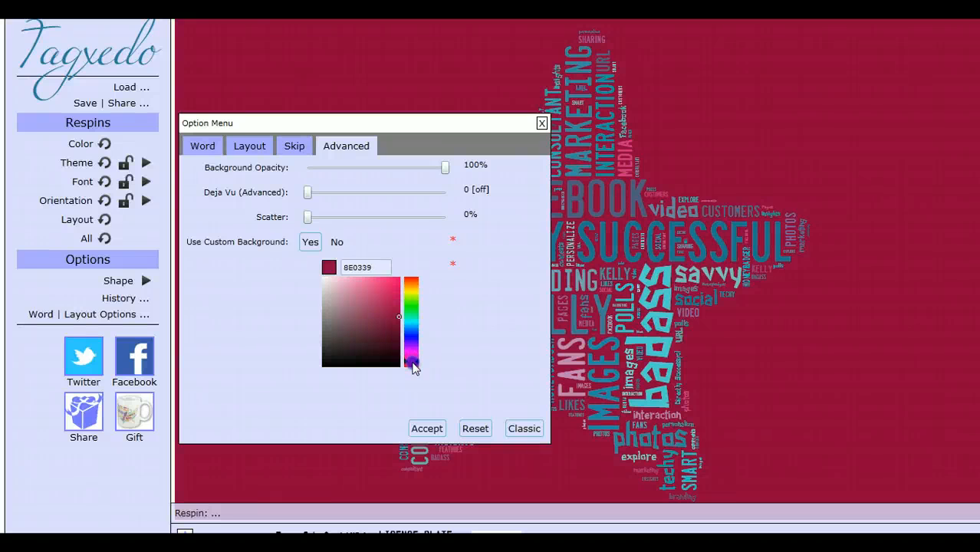
left_click_drag(413, 366, 414, 362)
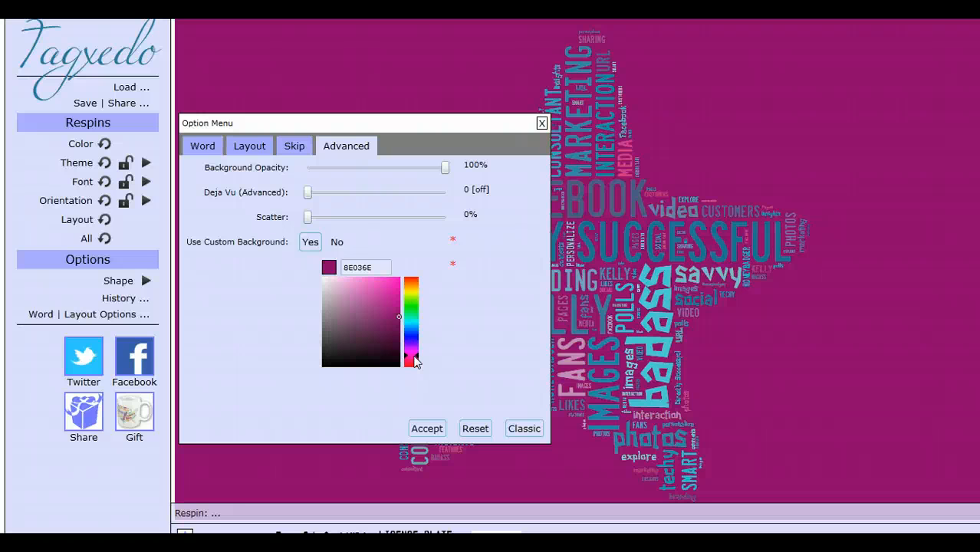
left_click(325, 367)
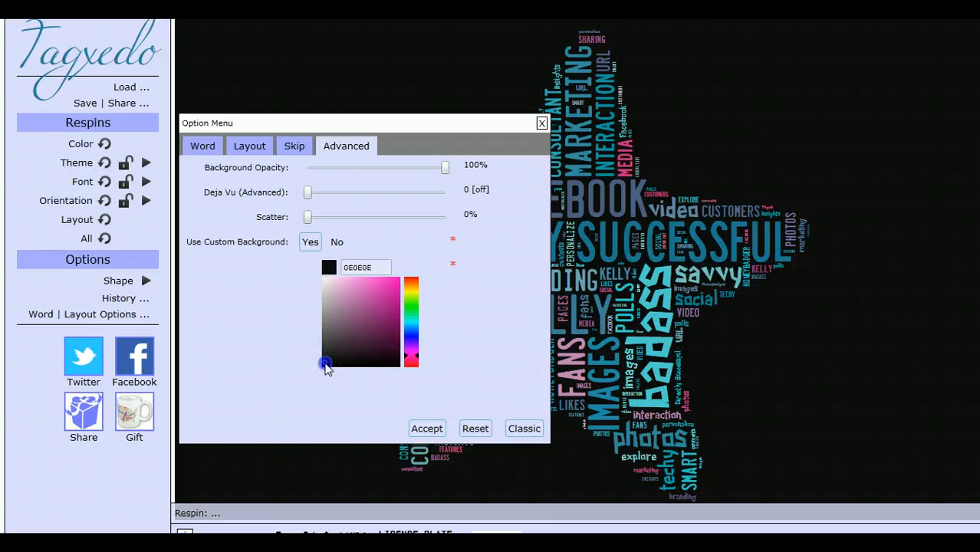
left_click(325, 366)
Step: Set the custom background to teal 0BB5BD, and shift its hue to purple B20BBD
left_click(411, 319)
left_click(411, 322)
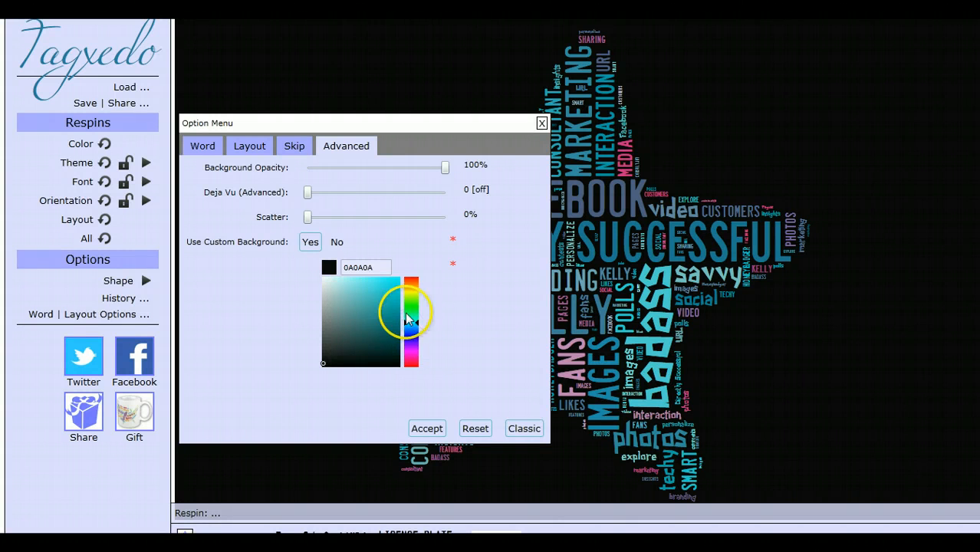
left_click(397, 304)
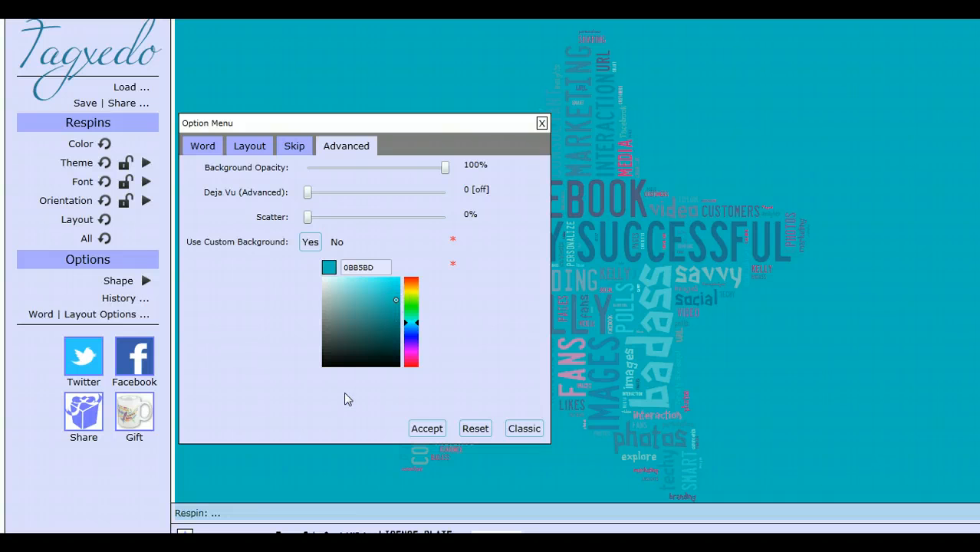
left_click(411, 355)
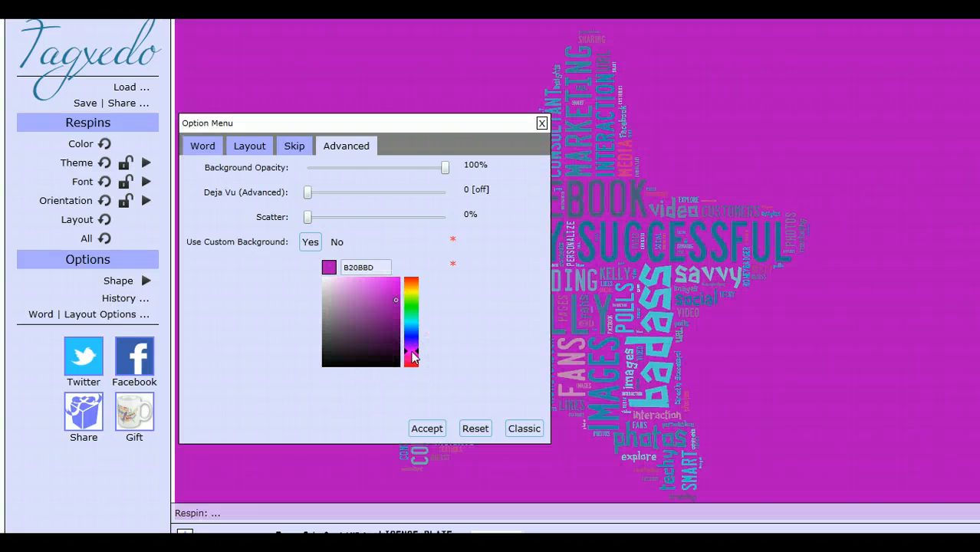
Step: Set the custom background color to black 000000 and close the word cloud's options
left_click(322, 363)
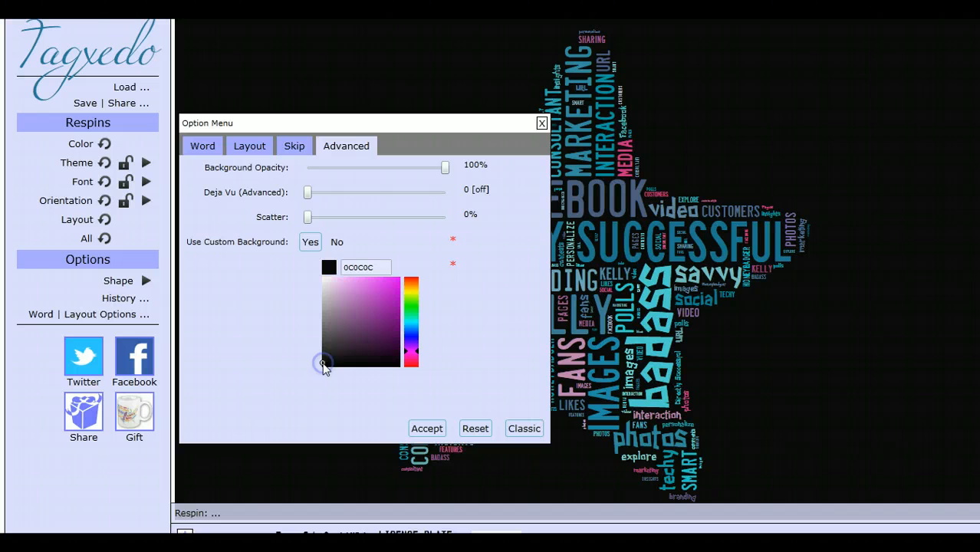
left_click(322, 364)
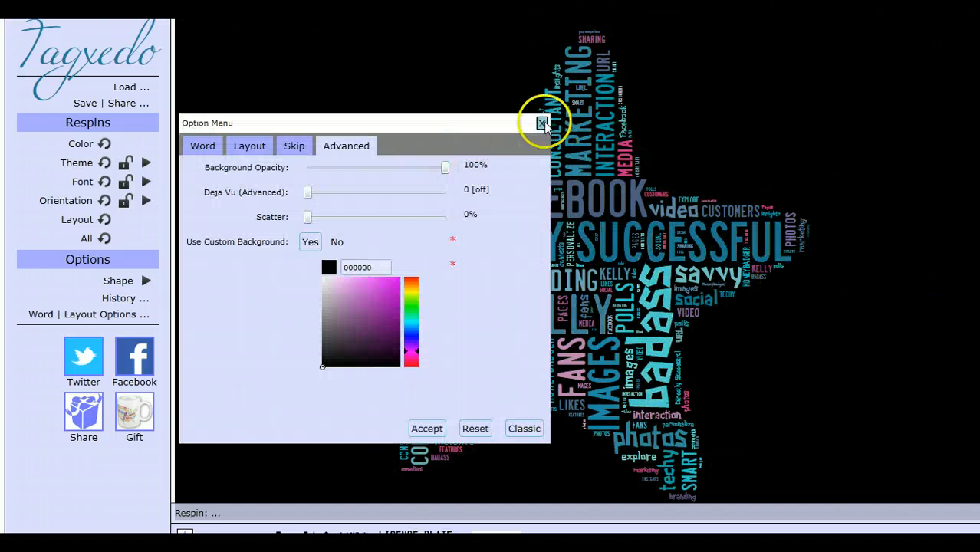
left_click(541, 124)
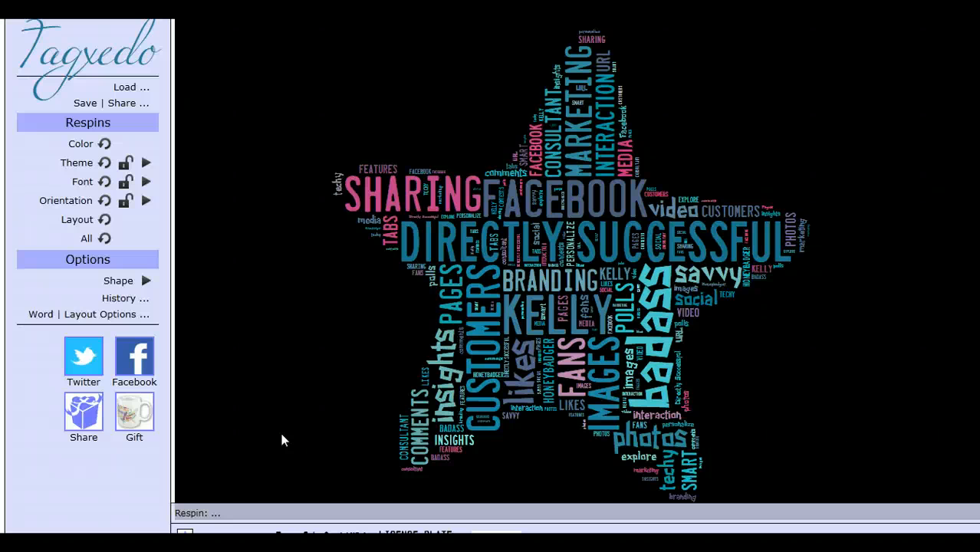
Step: Review the Twitter and Facebook sharing choices and the image formats in the Save Menu, and close it
left_click(92, 378)
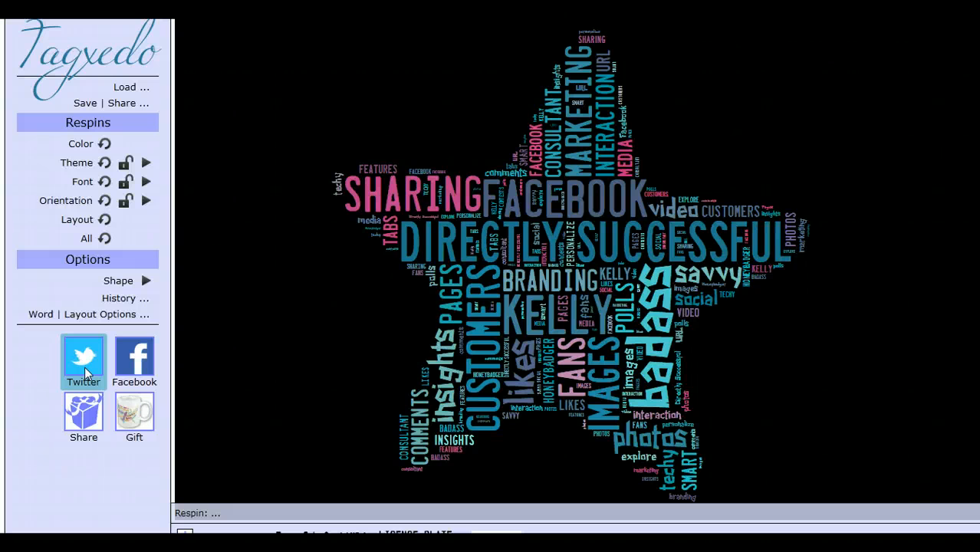
left_click(120, 362)
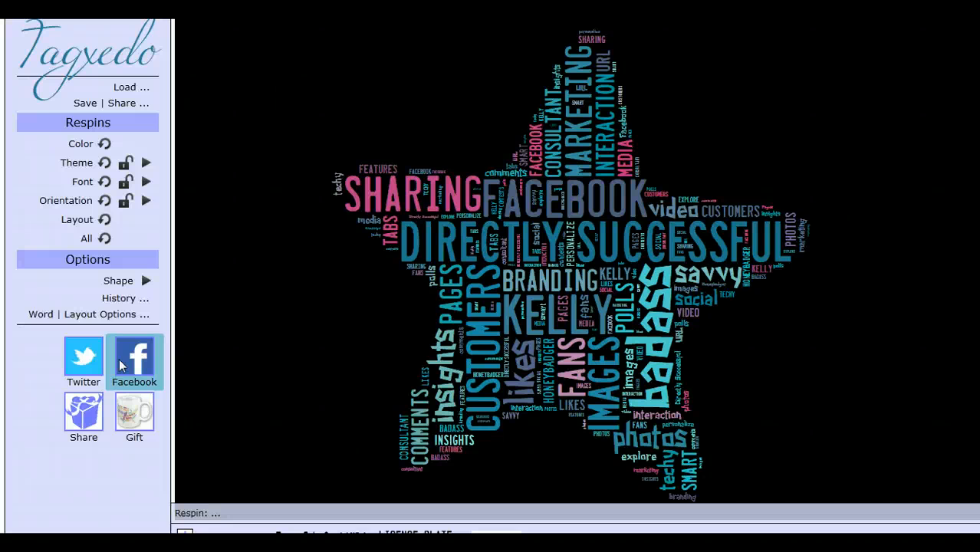
left_click(90, 104)
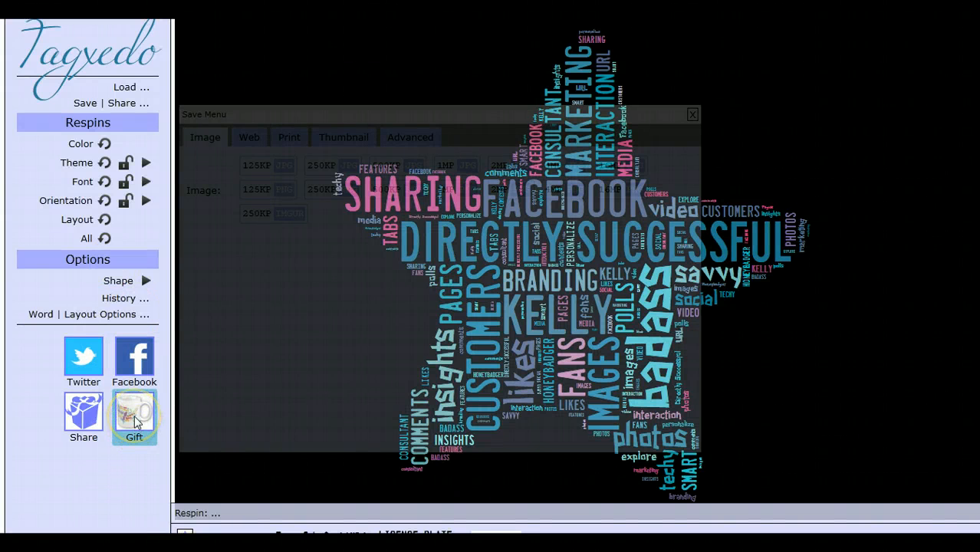
Step: Open the gift menu for the word cloud and examine its rotating product previews with background
left_click(139, 417)
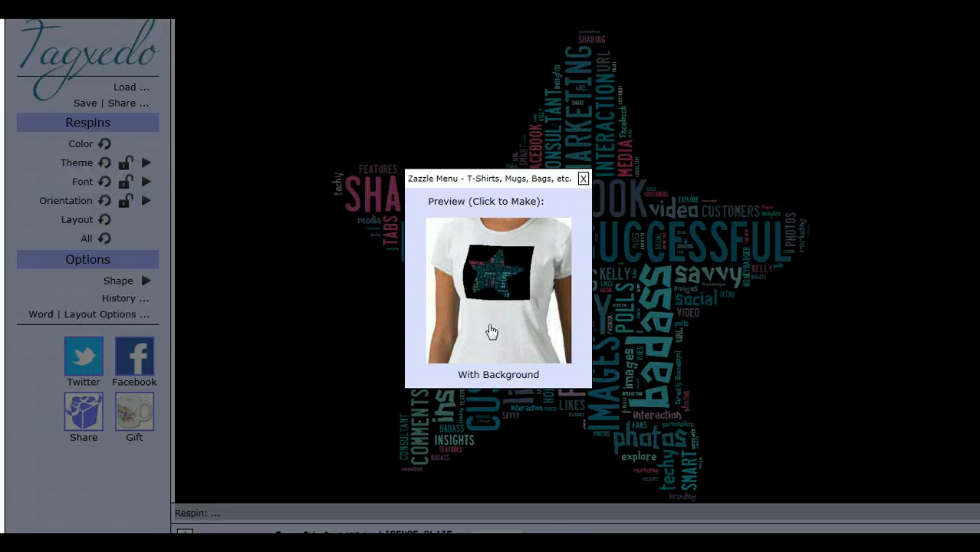
left_click(518, 334)
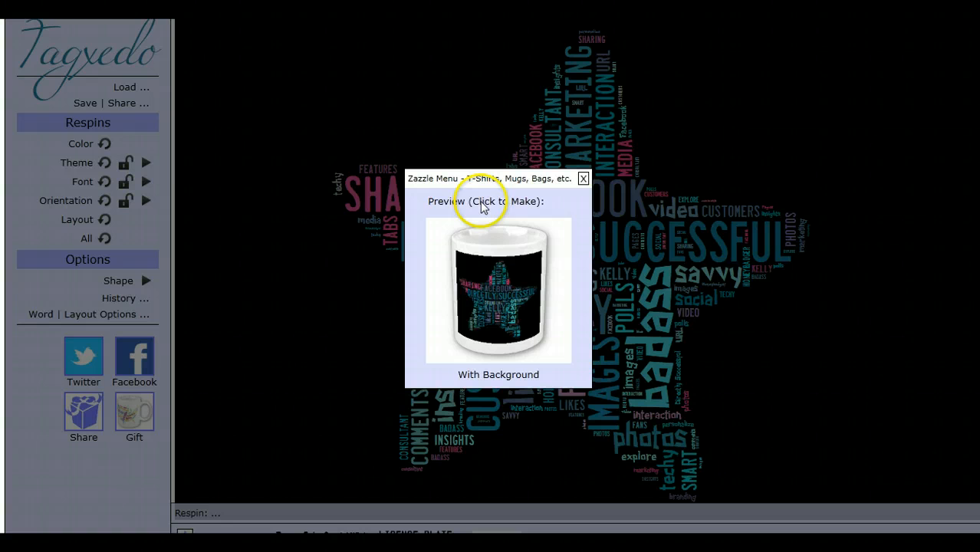
left_click(480, 202)
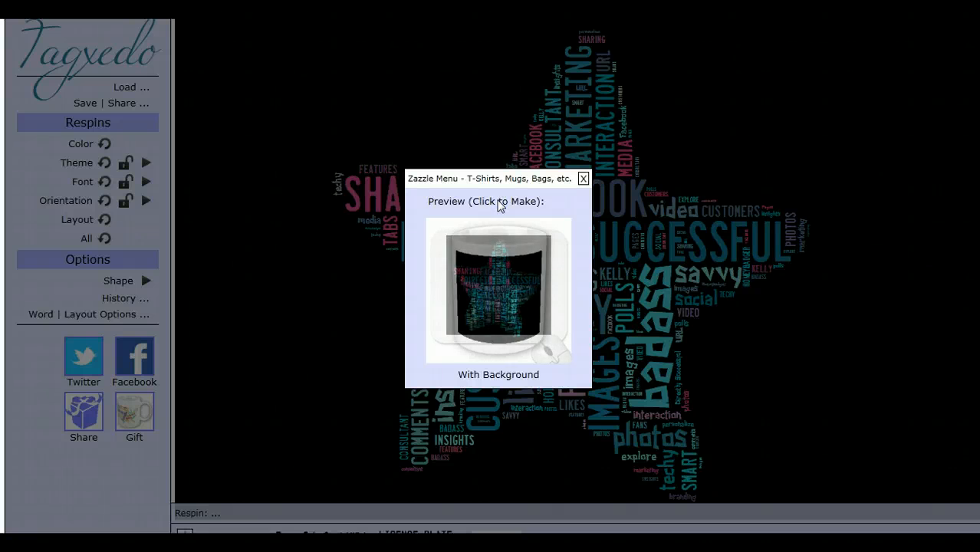
left_click(498, 201)
left_click(498, 201)
left_click(498, 201)
left_click(498, 201)
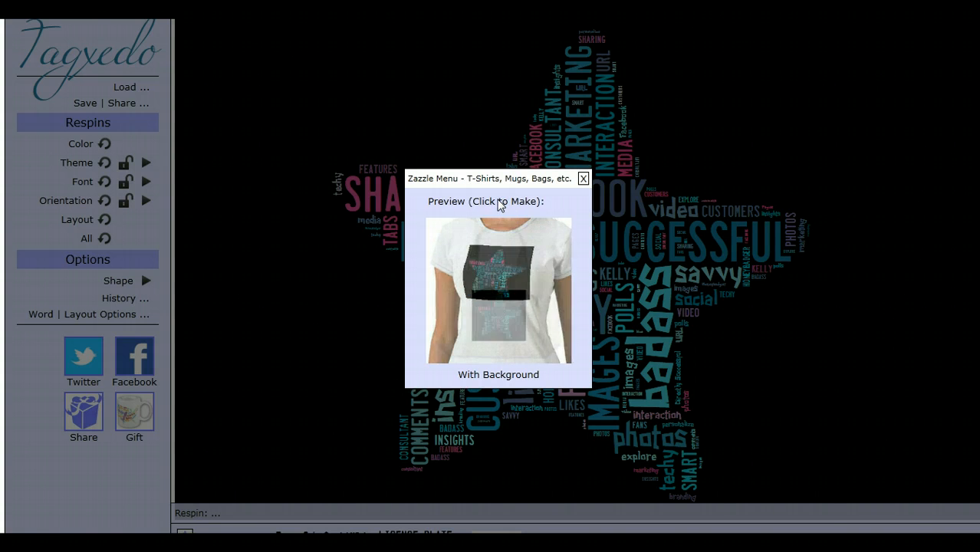
left_click(502, 204)
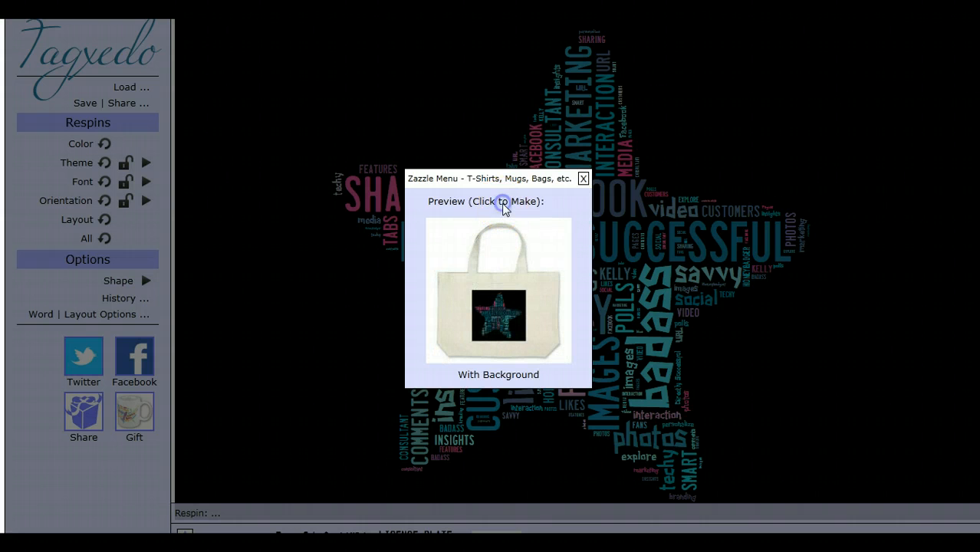
left_click(478, 204)
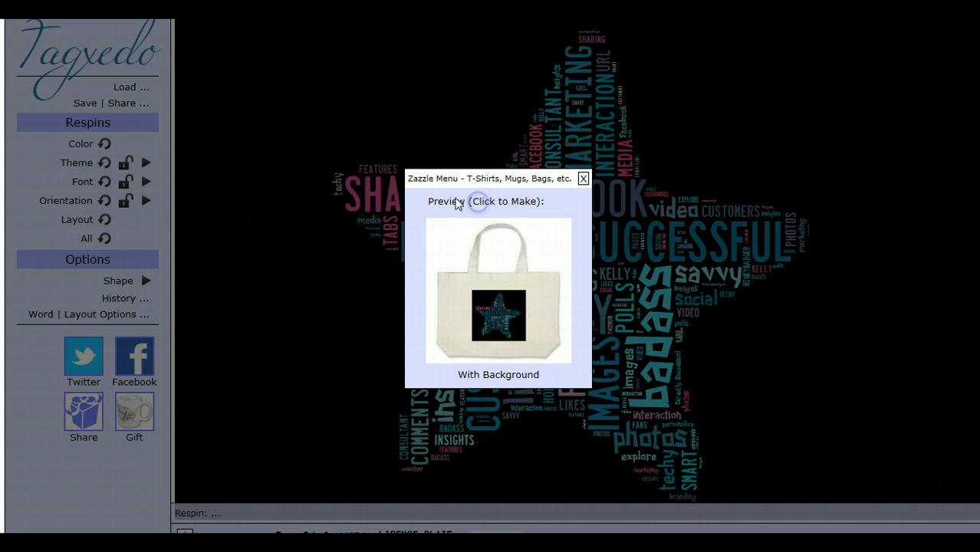
left_click(450, 199)
left_click(446, 204)
left_click(446, 204)
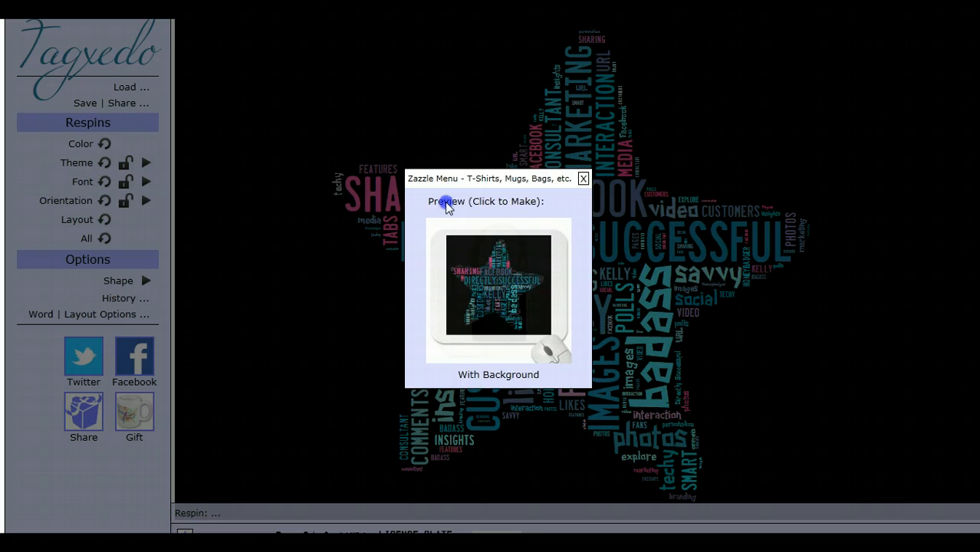
left_click(447, 203)
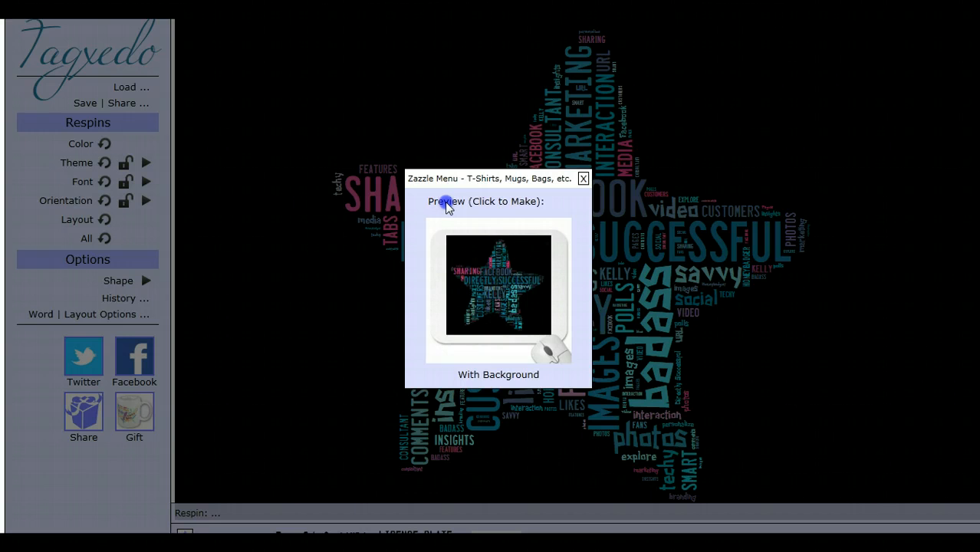
left_click(518, 202)
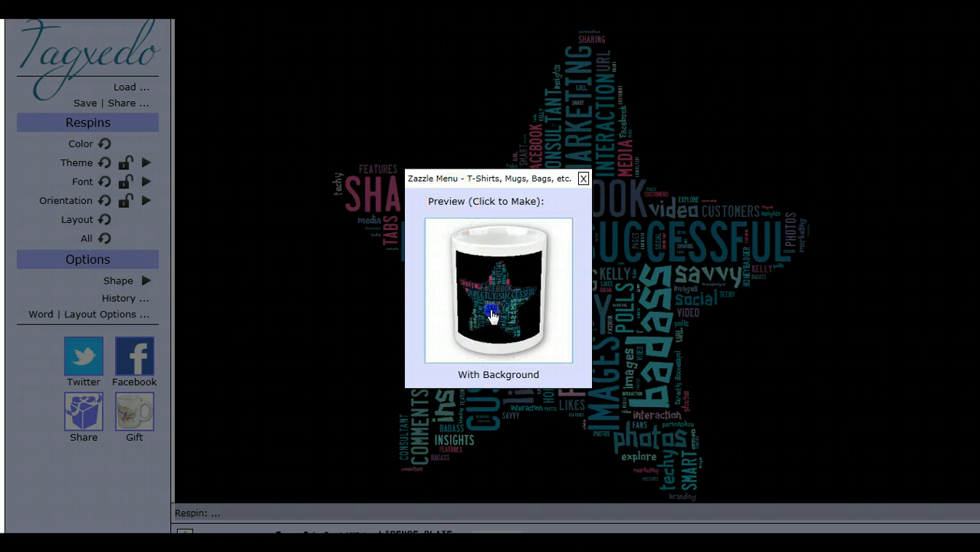
Step: Open the word cloud's product collection on Zazzle from the gift preview and look through the items offered
left_click(491, 314)
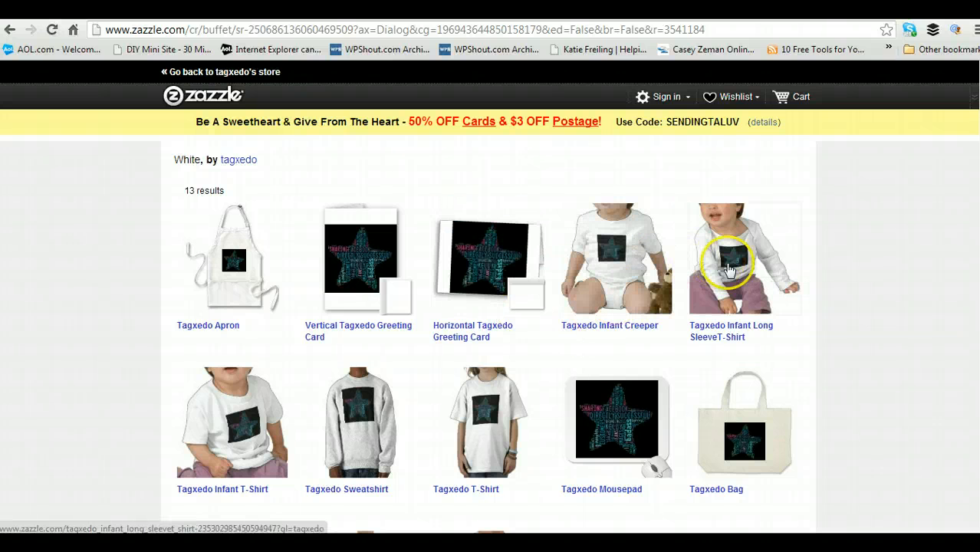
scroll(738, 417, "down", 2)
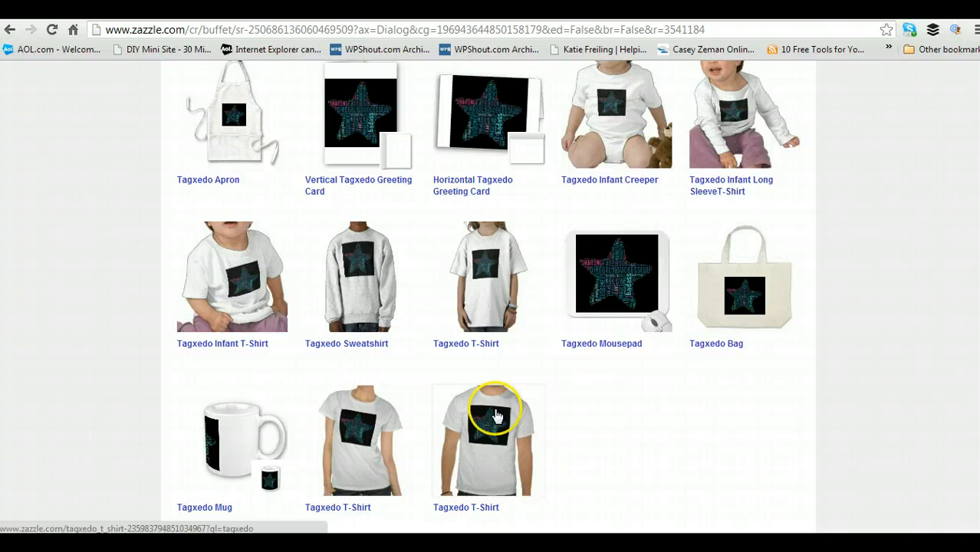
scroll(725, 358, "up", 3)
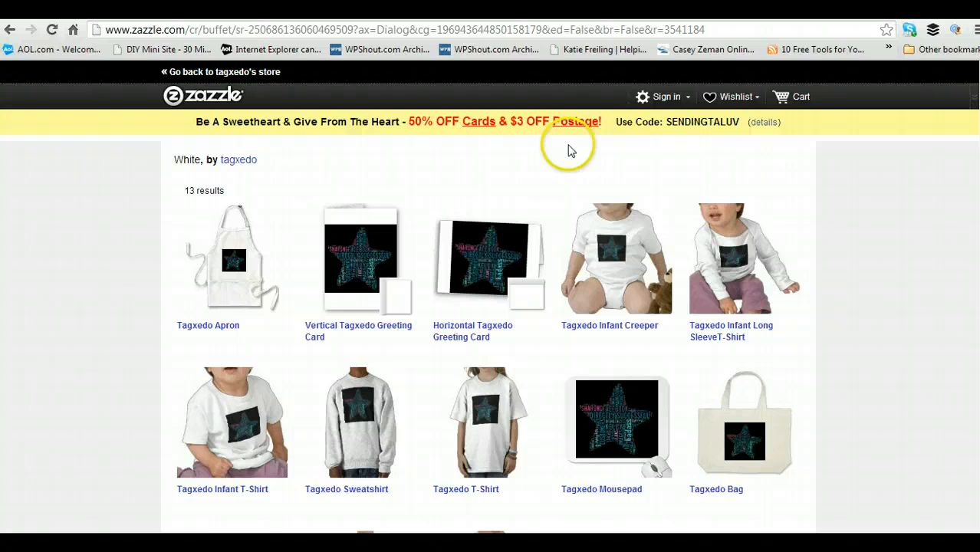
scroll(568, 150, "down", 1)
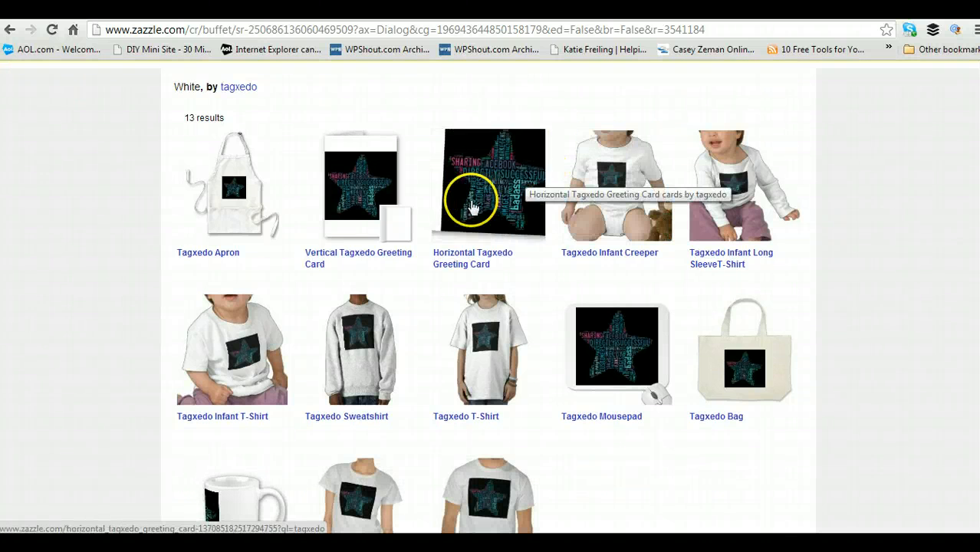
scroll(652, 76, "down", 1)
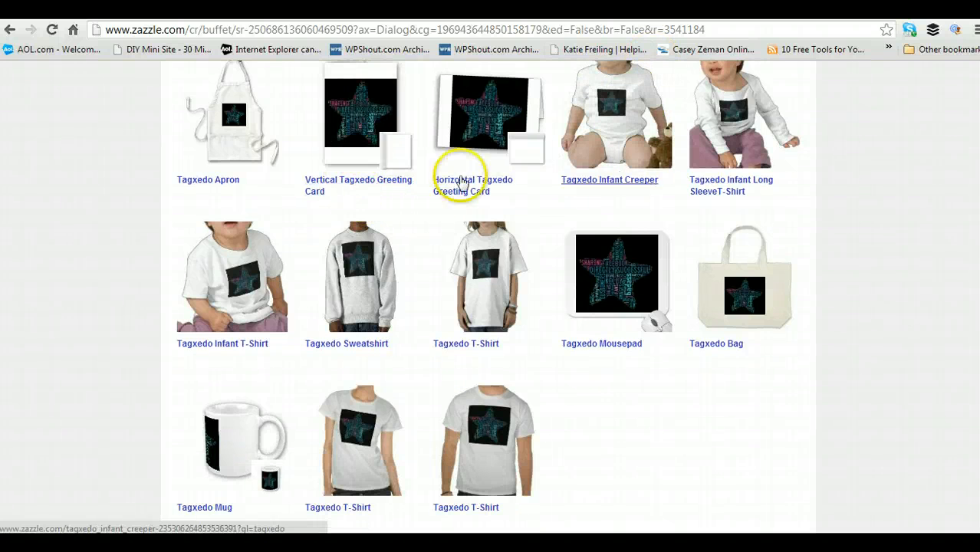
scroll(662, 205, "up", 2)
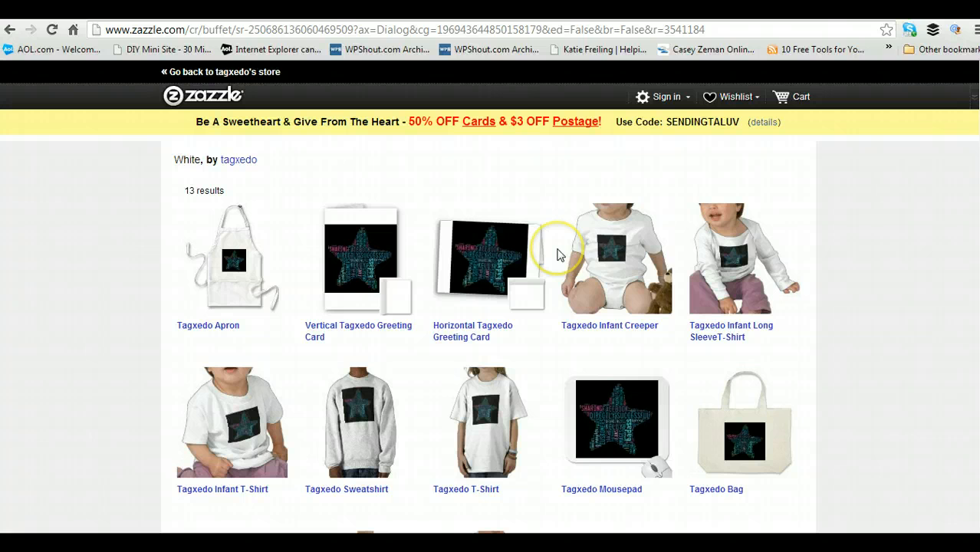